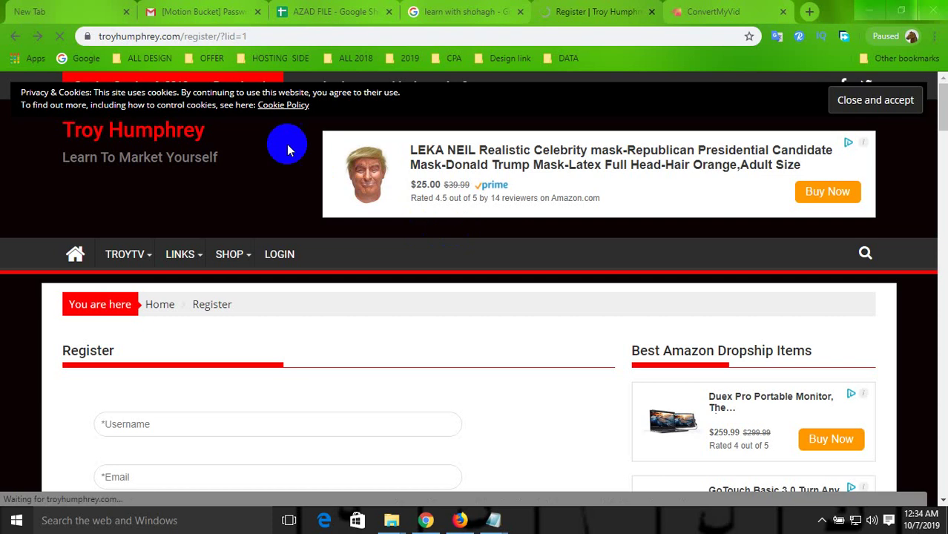
Close the popup ad tab and move between the troyhumphrey.com page and the search results
{"action": "left_click", "coordinate": [134, 37]}
{"action": "scroll", "coordinate": [269, 358], "scroll_direction": "down", "scroll_amount": 2}
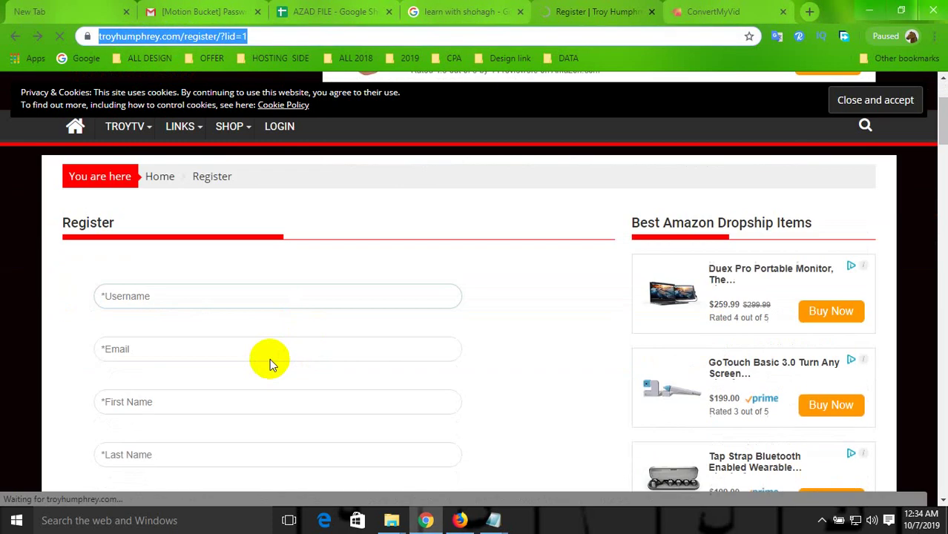
{"action": "left_click", "coordinate": [185, 297]}
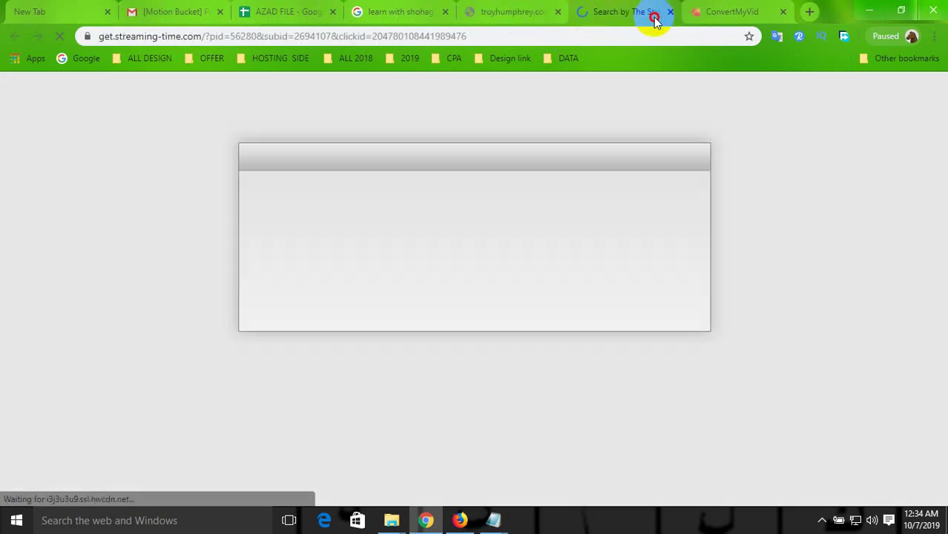
{"action": "left_click", "coordinate": [519, 12]}
{"action": "left_click", "coordinate": [667, 12]}
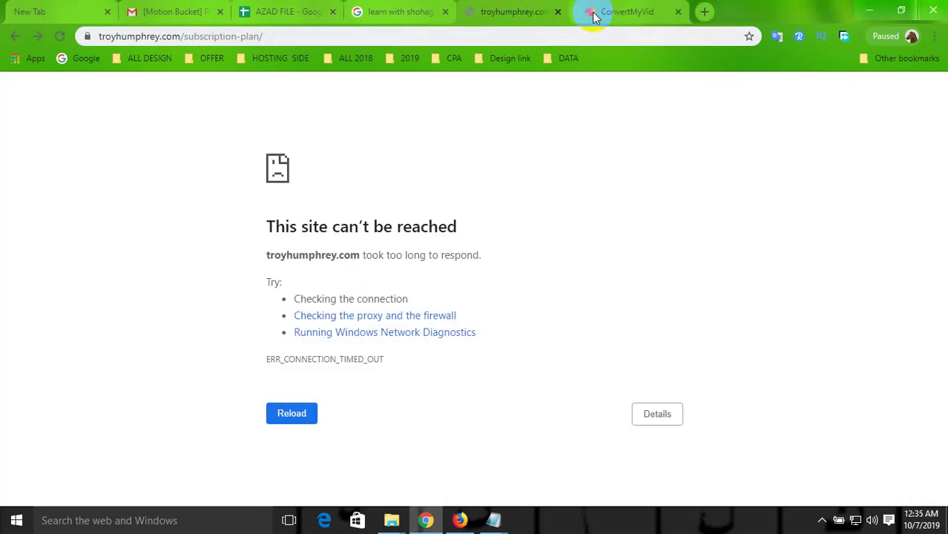
{"action": "left_click", "coordinate": [424, 14]}
{"action": "left_click", "coordinate": [512, 12]}
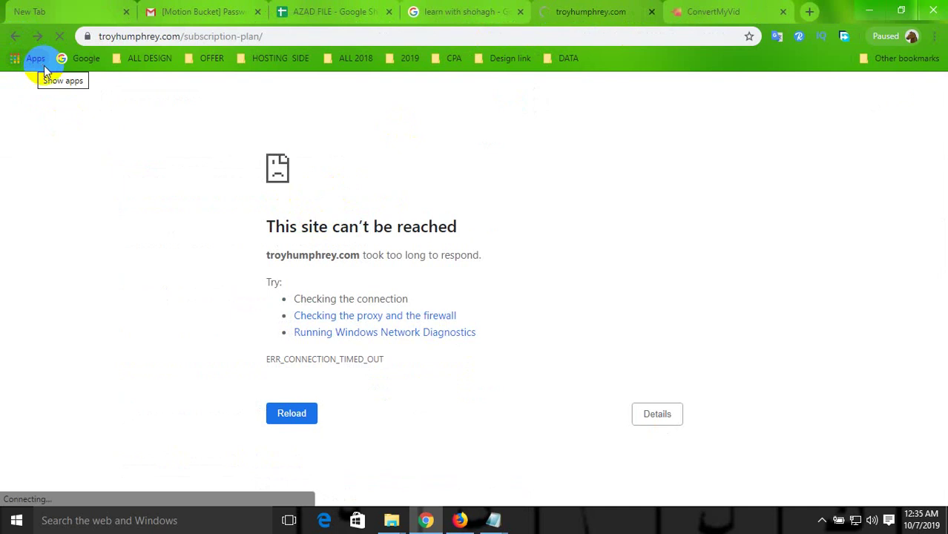
Open the Troy Humphrey author result in a new tab and retry loading it
{"action": "left_click", "coordinate": [449, 12]}
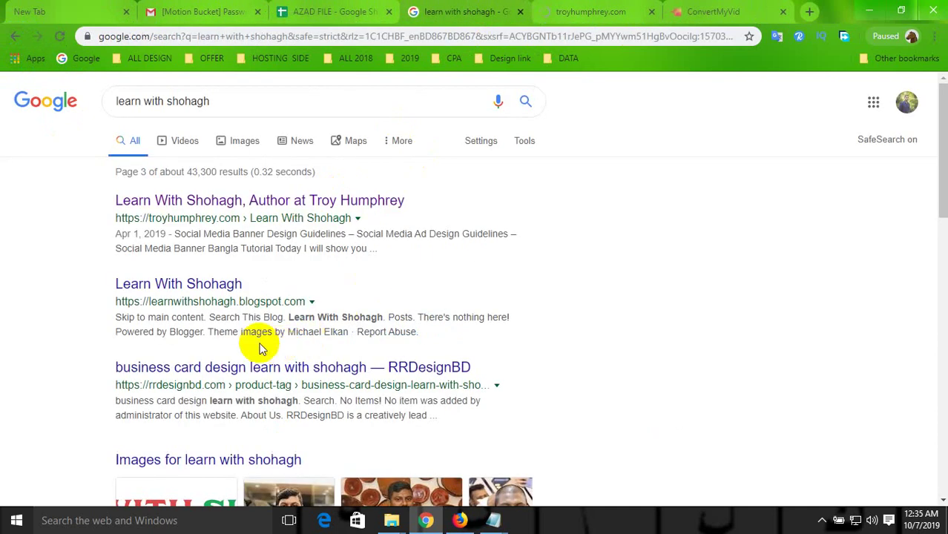
{"action": "middle_click", "coordinate": [254, 201]}
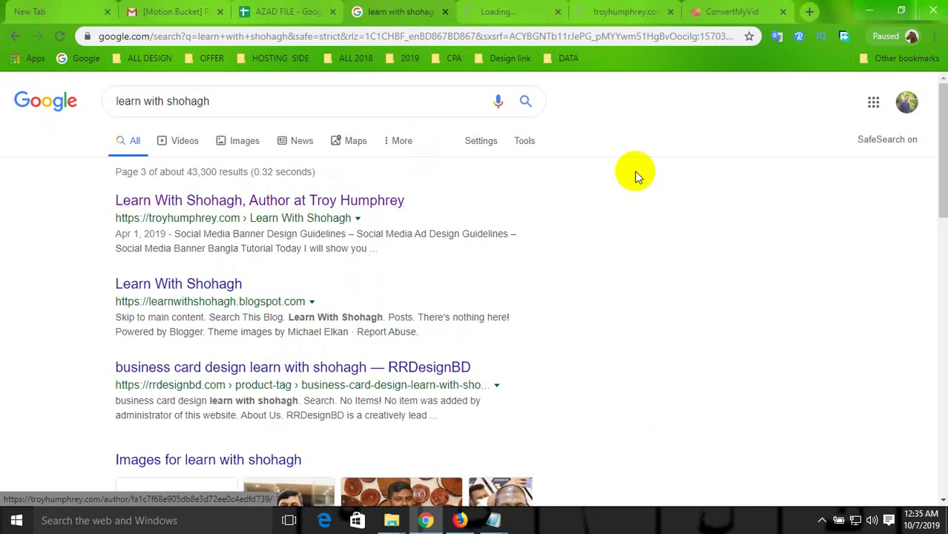
{"action": "left_click", "coordinate": [624, 12]}
{"action": "left_click", "coordinate": [512, 12]}
{"action": "left_click", "coordinate": [61, 35]}
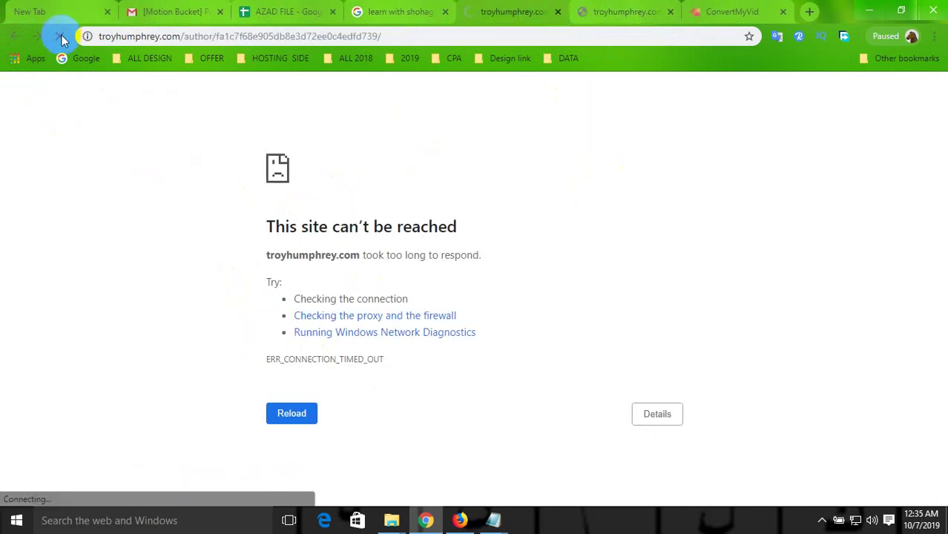
{"action": "left_click", "coordinate": [66, 38]}
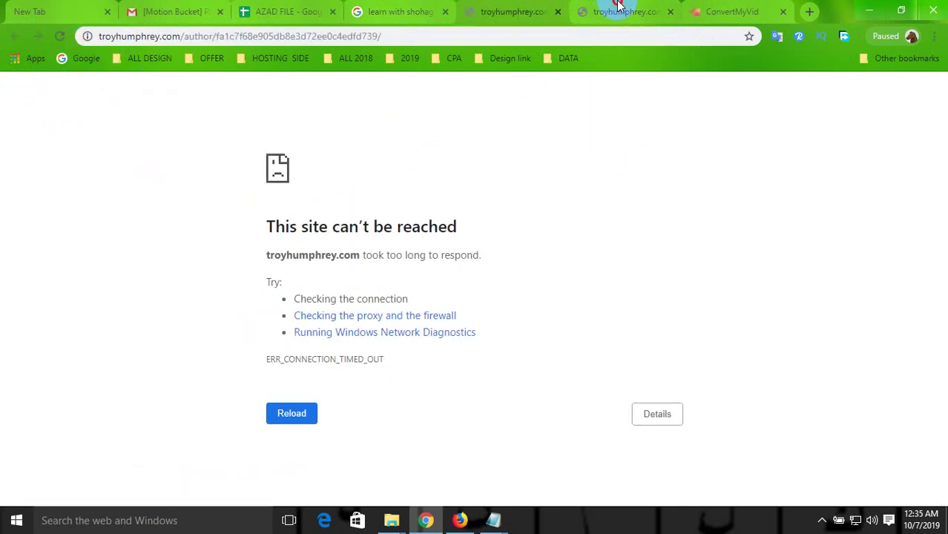
Reload the timed-out subscription-plan and author pages again, then return to the learn with shohagh results
{"action": "left_click", "coordinate": [614, 9]}
{"action": "left_click", "coordinate": [57, 41]}
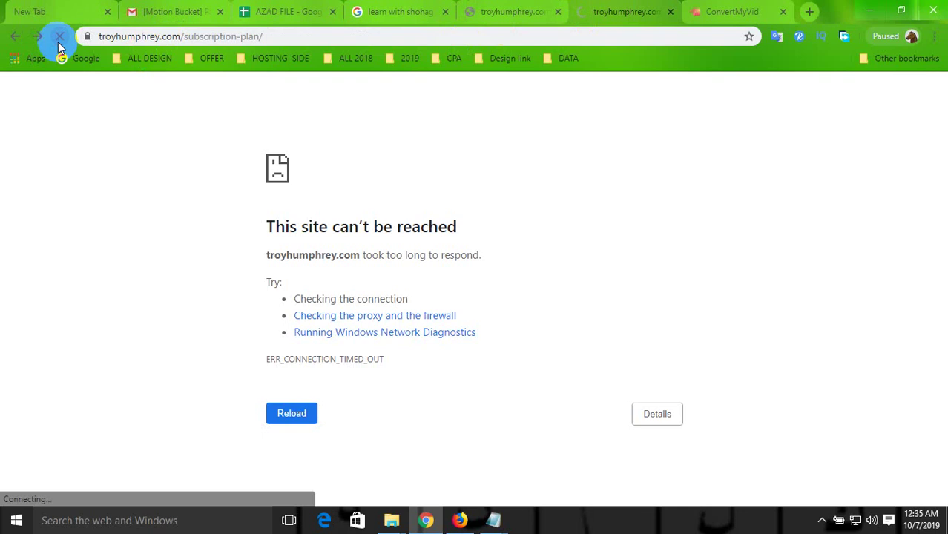
{"action": "left_click", "coordinate": [519, 11]}
{"action": "left_click", "coordinate": [59, 37]}
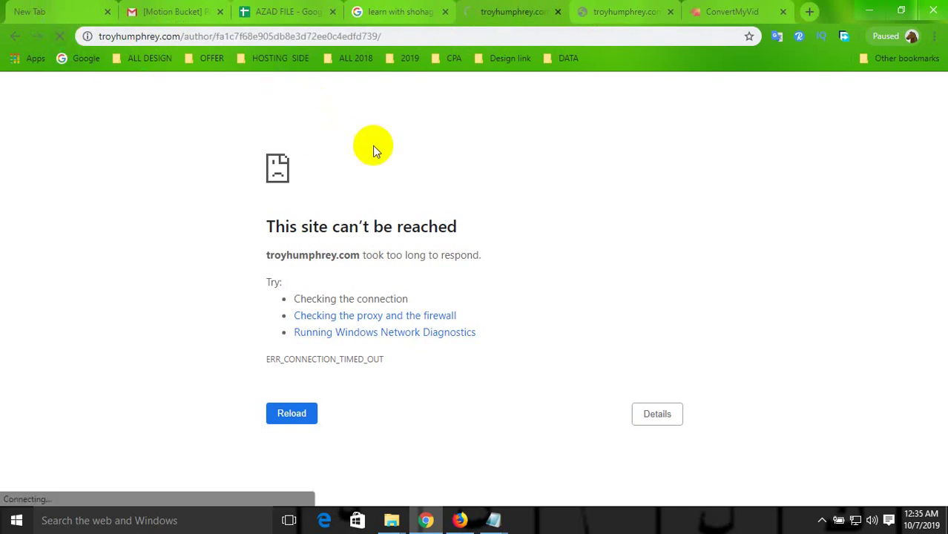
{"action": "left_click", "coordinate": [603, 10]}
{"action": "left_click", "coordinate": [515, 12]}
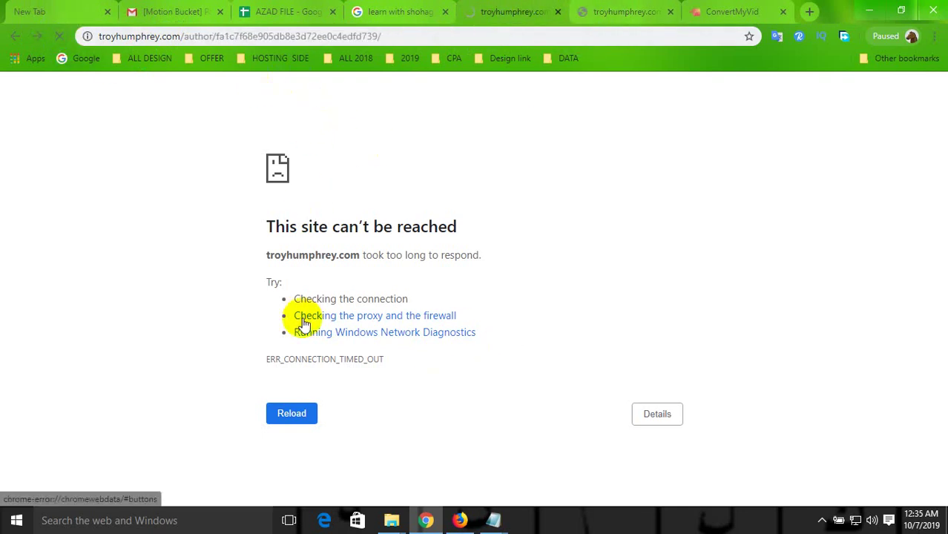
{"action": "left_click", "coordinate": [65, 39]}
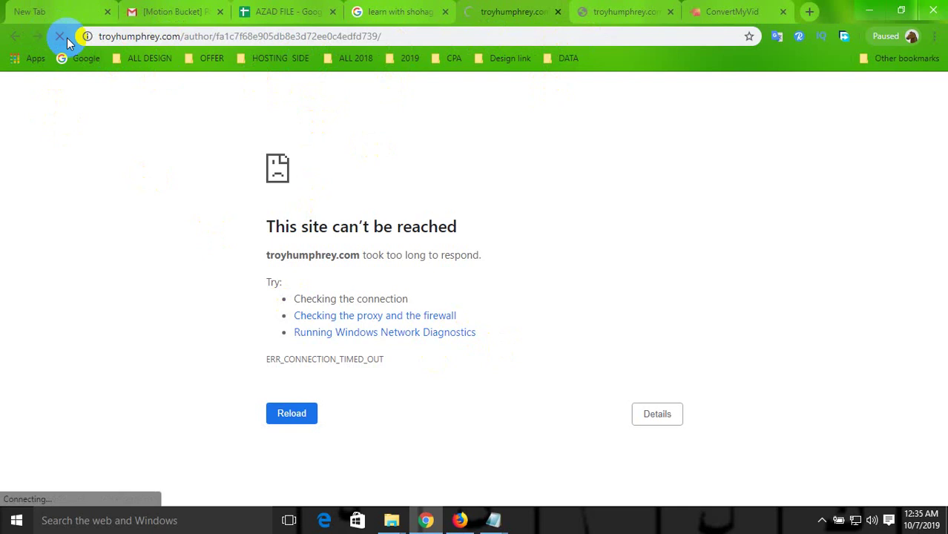
{"action": "left_click", "coordinate": [590, 11]}
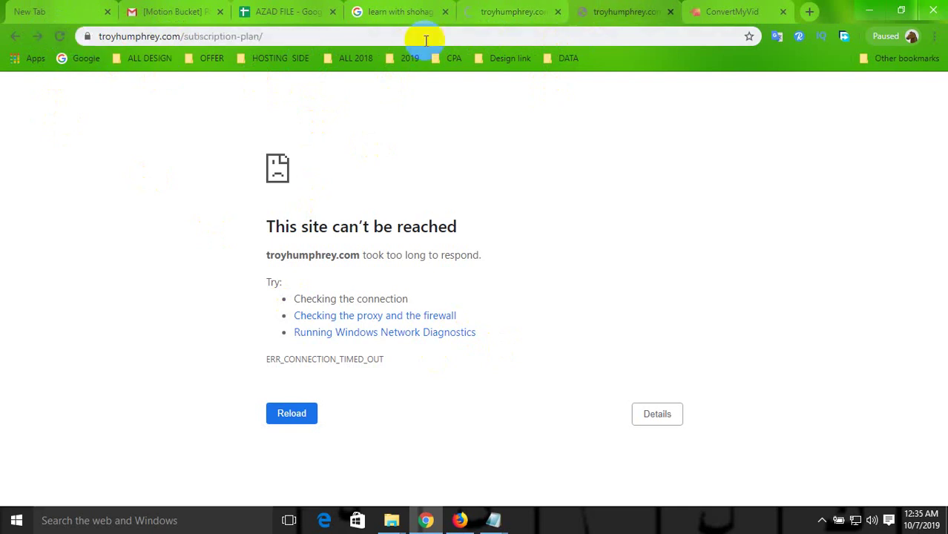
{"action": "left_click", "coordinate": [61, 37]}
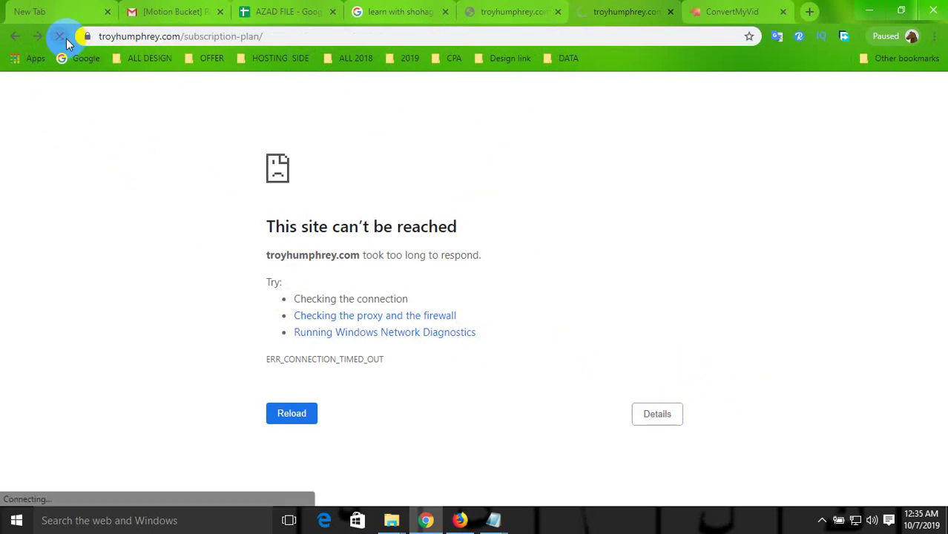
{"action": "left_click", "coordinate": [430, 12]}
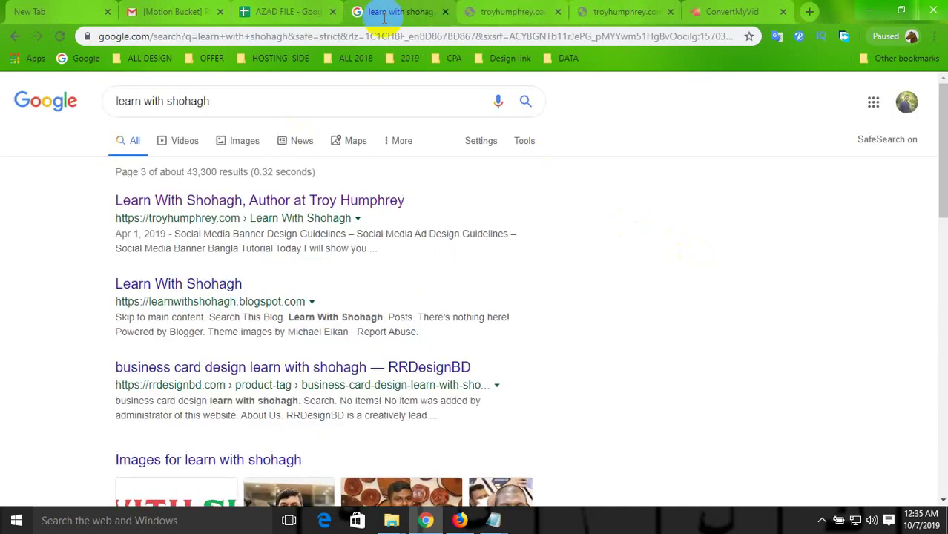
Open RRDesignBD in a new tab, go to Logo Design, and share it to StumbleUpon
{"action": "middle_click", "coordinate": [258, 367]}
{"action": "scroll", "coordinate": [506, 425], "scroll_direction": "down", "scroll_amount": 3}
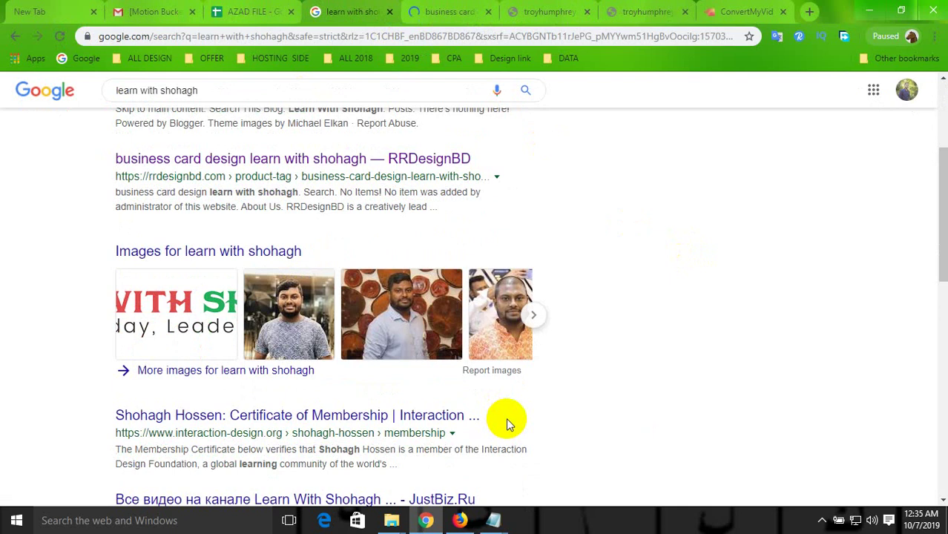
{"action": "left_click", "coordinate": [460, 12]}
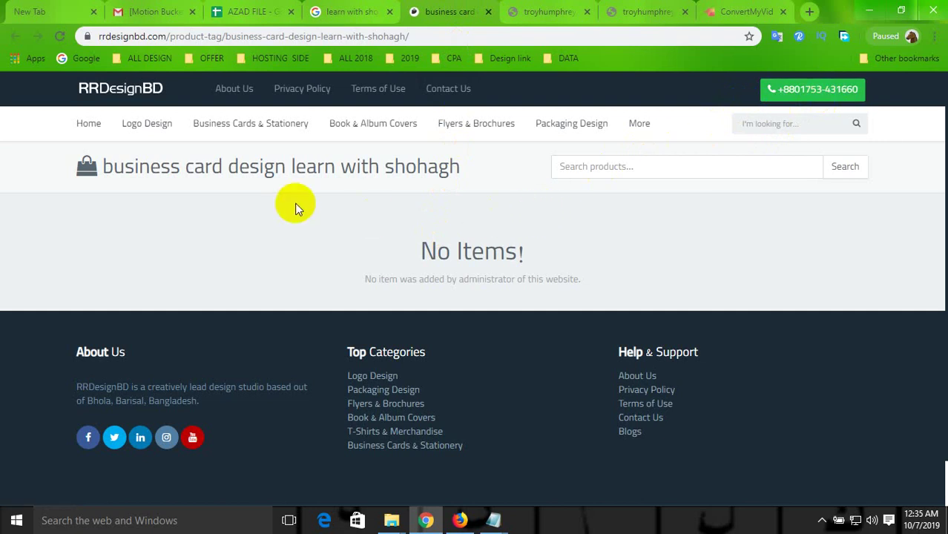
{"action": "left_click", "coordinate": [152, 123]}
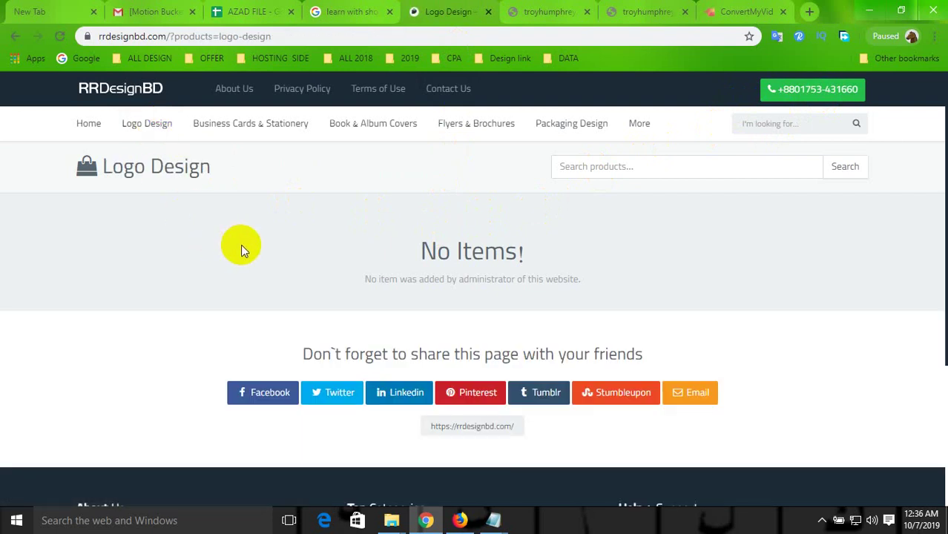
{"action": "scroll", "coordinate": [330, 290], "scroll_direction": "down", "scroll_amount": 3}
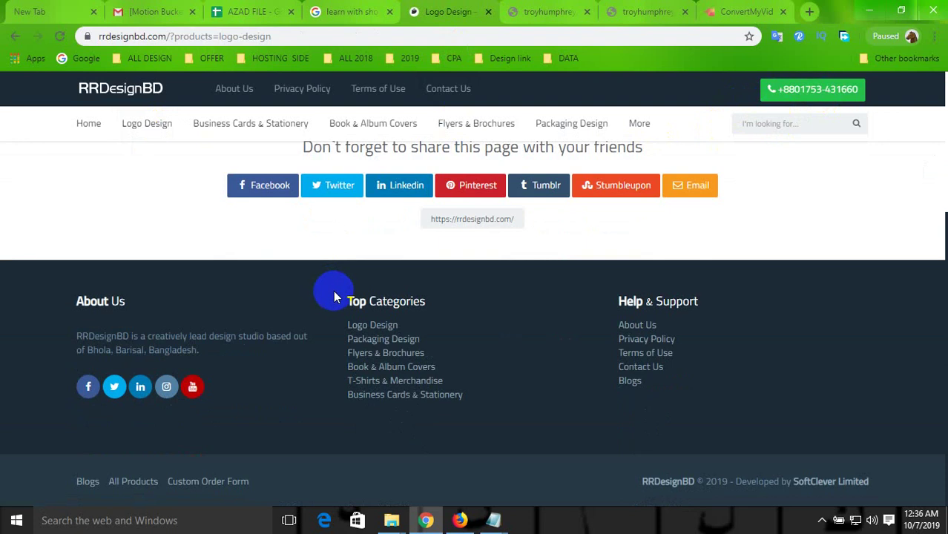
{"action": "left_click", "coordinate": [606, 191]}
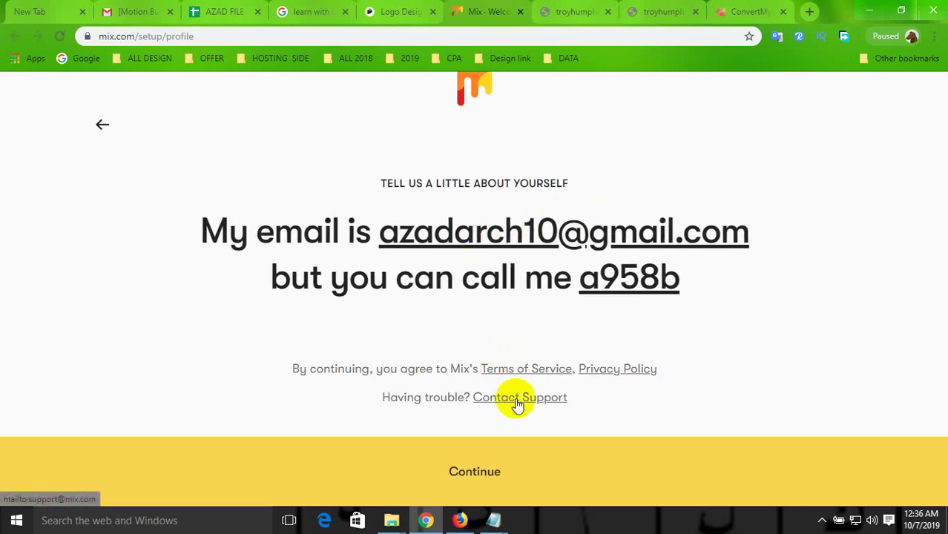
Save the Mix profile and follow the Winning At Life and Green Power collections
{"action": "left_click", "coordinate": [457, 460]}
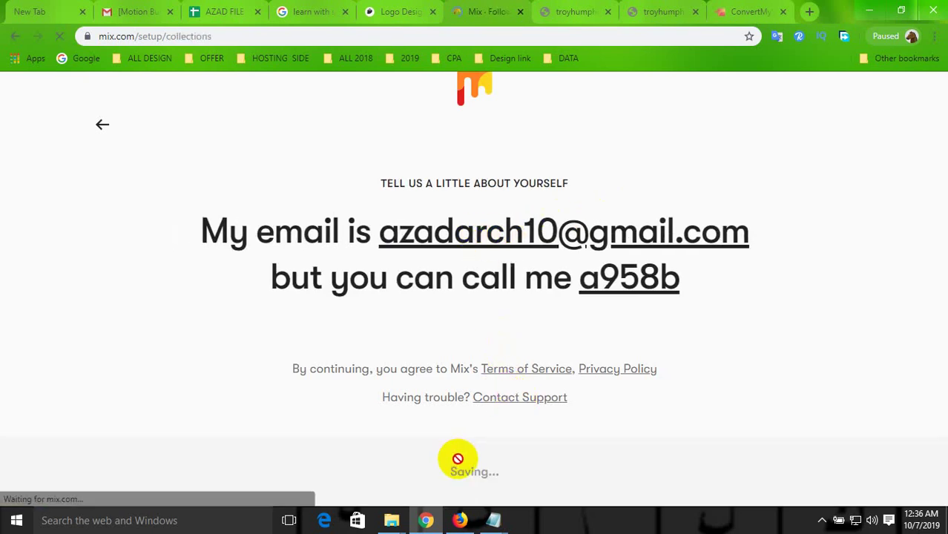
{"action": "scroll", "coordinate": [463, 451], "scroll_direction": "down", "scroll_amount": 4}
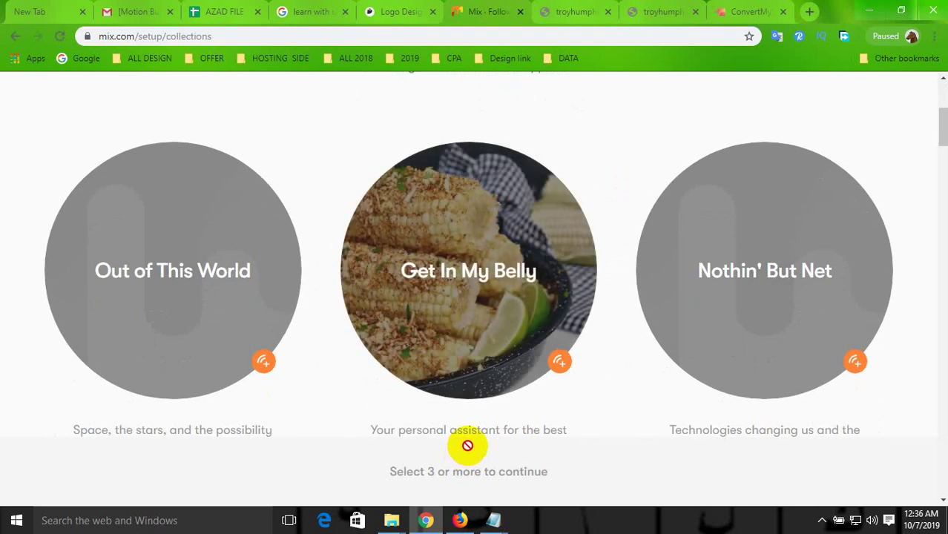
{"action": "scroll", "coordinate": [466, 444], "scroll_direction": "down", "scroll_amount": 3}
{"action": "scroll", "coordinate": [328, 349], "scroll_direction": "down", "scroll_amount": 5}
{"action": "scroll", "coordinate": [331, 340], "scroll_direction": "down", "scroll_amount": 6}
{"action": "scroll", "coordinate": [338, 335], "scroll_direction": "down", "scroll_amount": 5}
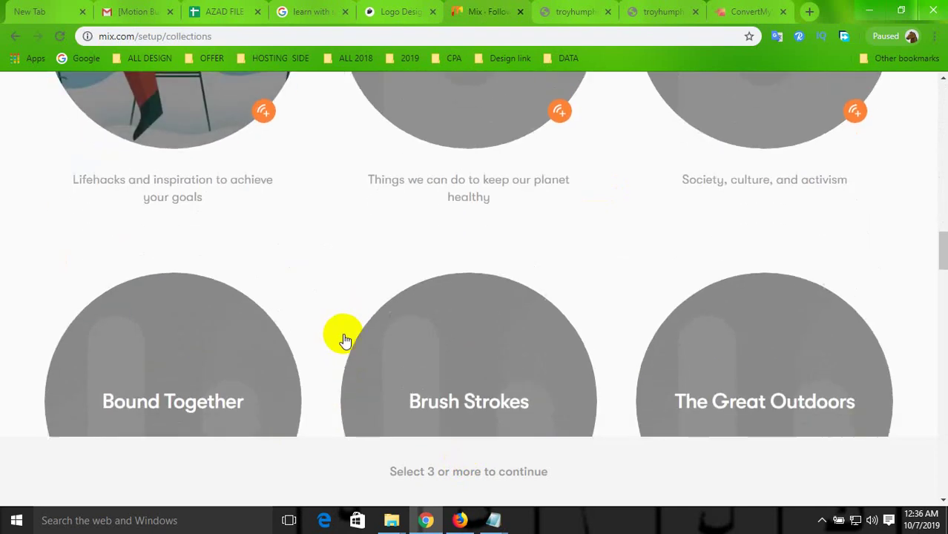
{"action": "scroll", "coordinate": [338, 334], "scroll_direction": "down", "scroll_amount": 4}
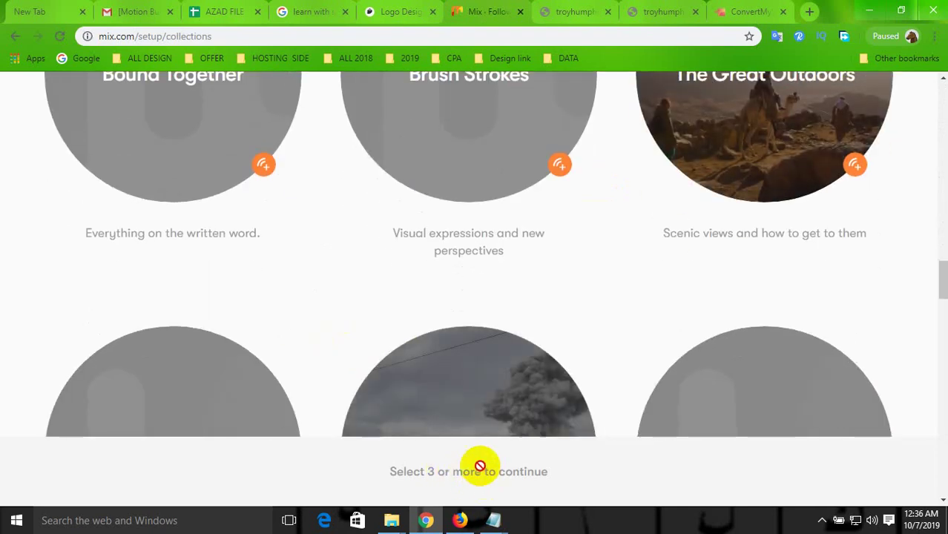
{"action": "scroll", "coordinate": [804, 321], "scroll_direction": "up", "scroll_amount": 4}
{"action": "scroll", "coordinate": [805, 321], "scroll_direction": "up", "scroll_amount": 2}
{"action": "scroll", "coordinate": [514, 322], "scroll_direction": "up", "scroll_amount": 2}
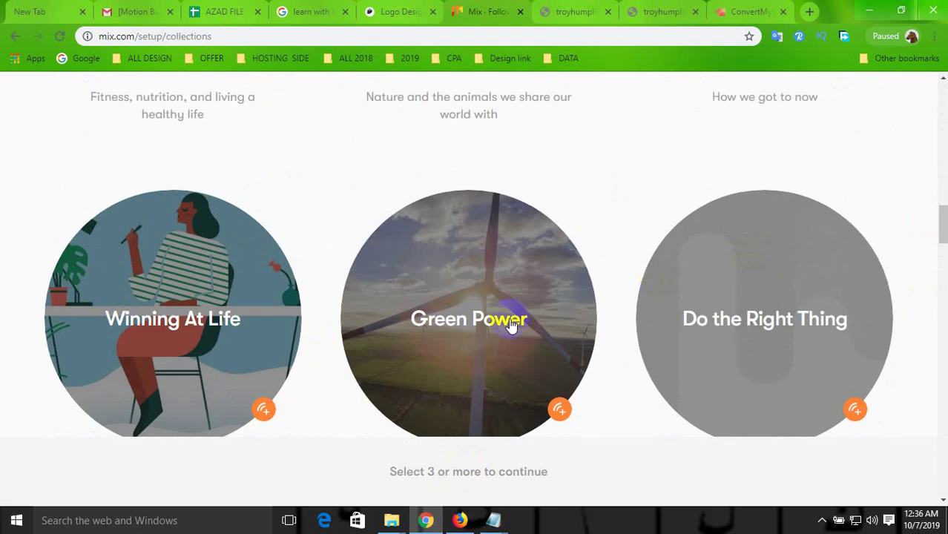
{"action": "left_click", "coordinate": [214, 320]}
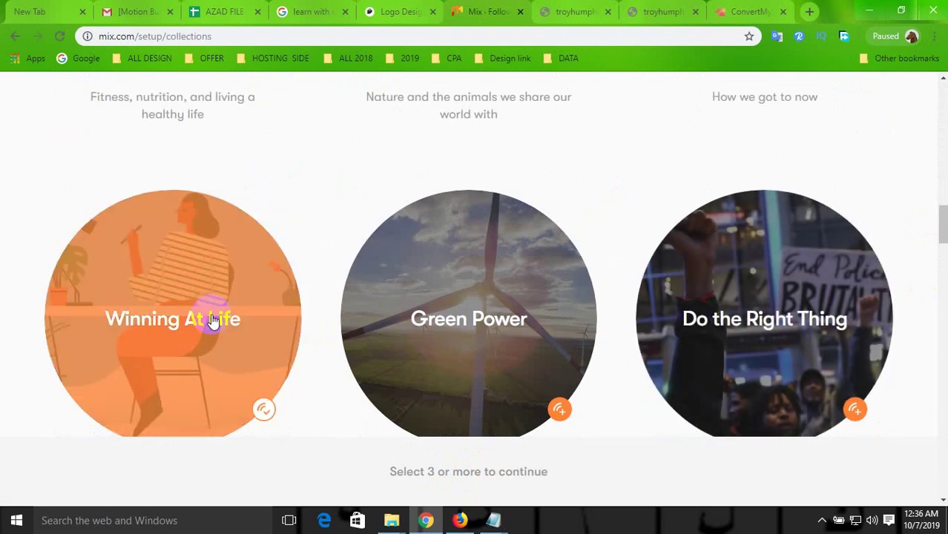
{"action": "left_click", "coordinate": [536, 334]}
Add the Mi Casa, Su Casa and Fashionista in the Making collections, then continue
{"action": "scroll", "coordinate": [697, 345], "scroll_direction": "down", "scroll_amount": 4}
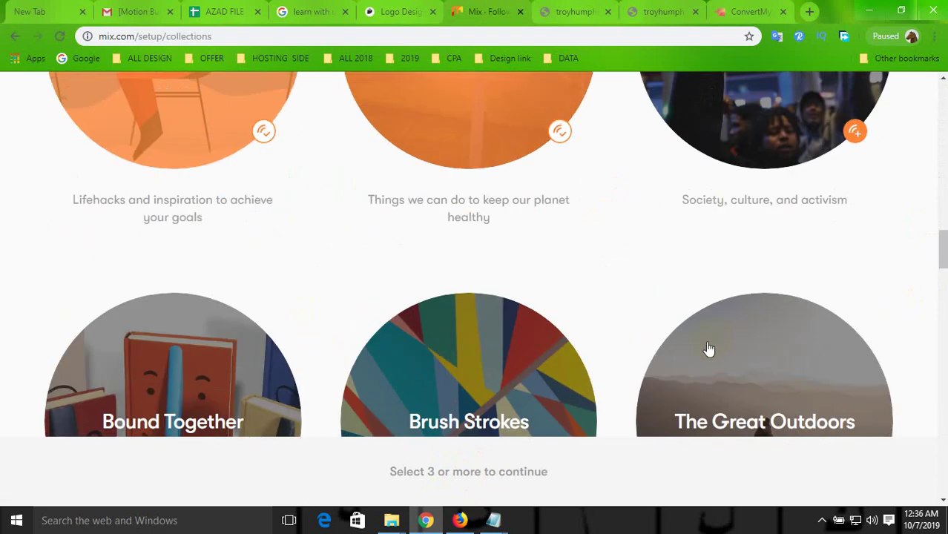
{"action": "scroll", "coordinate": [708, 349], "scroll_direction": "down", "scroll_amount": 4}
{"action": "scroll", "coordinate": [705, 349], "scroll_direction": "down", "scroll_amount": 4}
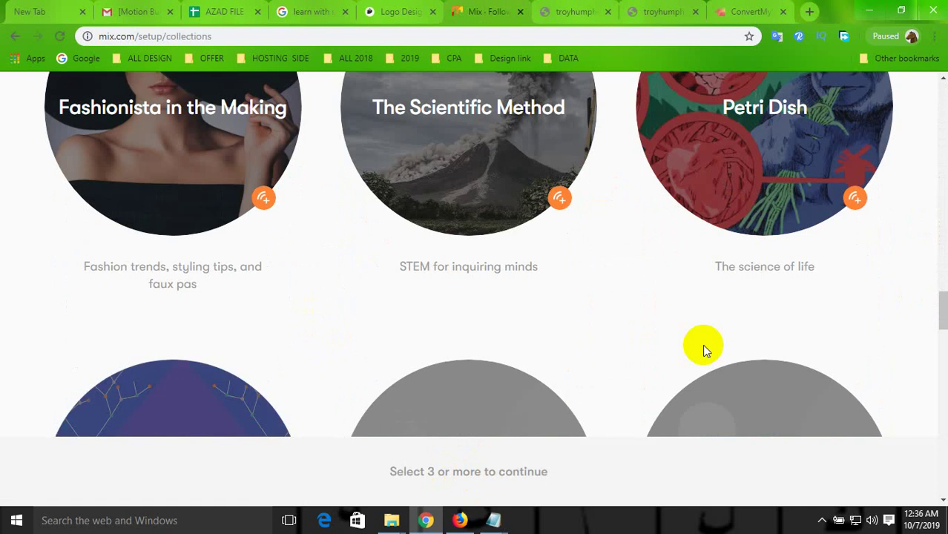
{"action": "scroll", "coordinate": [702, 344], "scroll_direction": "down", "scroll_amount": 2}
{"action": "scroll", "coordinate": [706, 350], "scroll_direction": "down", "scroll_amount": 2}
{"action": "scroll", "coordinate": [706, 349], "scroll_direction": "up", "scroll_amount": 2}
{"action": "left_click", "coordinate": [524, 310]}
{"action": "scroll", "coordinate": [475, 289], "scroll_direction": "up", "scroll_amount": 3}
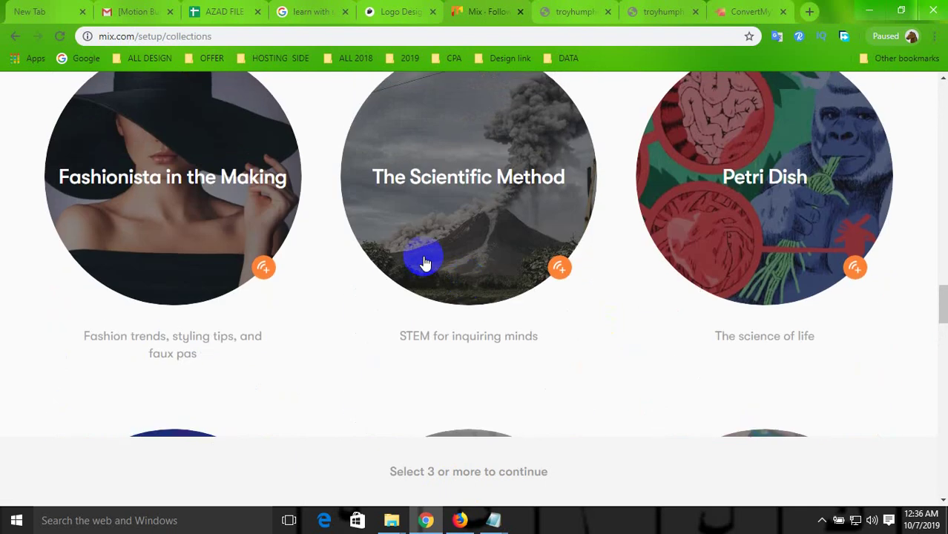
{"action": "left_click", "coordinate": [292, 220]}
{"action": "scroll", "coordinate": [334, 267], "scroll_direction": "down", "scroll_amount": 4}
{"action": "scroll", "coordinate": [482, 332], "scroll_direction": "down", "scroll_amount": 2}
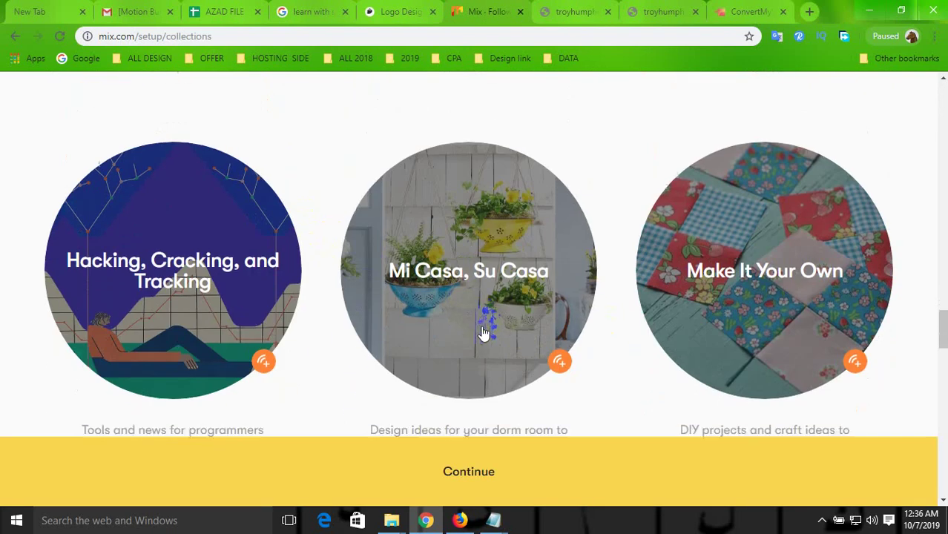
{"action": "scroll", "coordinate": [484, 334], "scroll_direction": "down", "scroll_amount": 4}
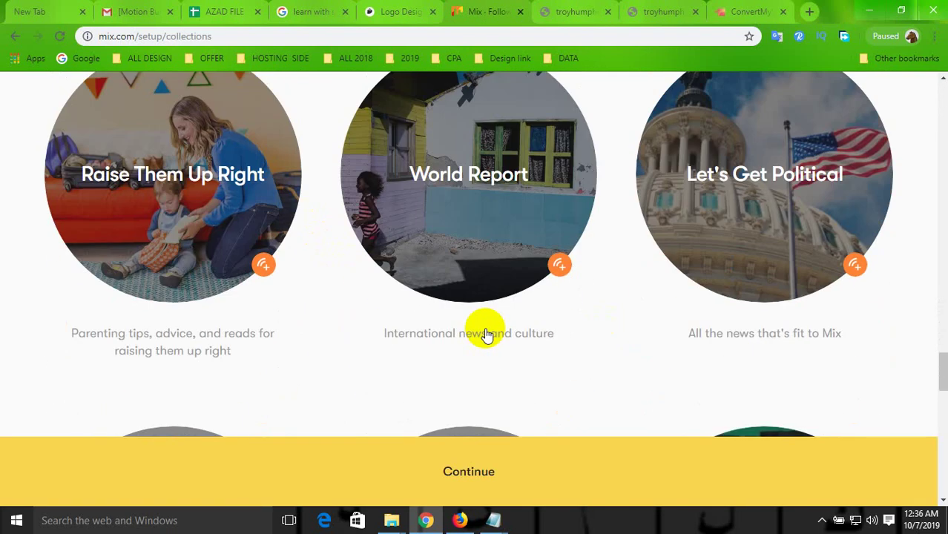
{"action": "scroll", "coordinate": [487, 335], "scroll_direction": "down", "scroll_amount": 5}
{"action": "scroll", "coordinate": [489, 335], "scroll_direction": "down", "scroll_amount": 1}
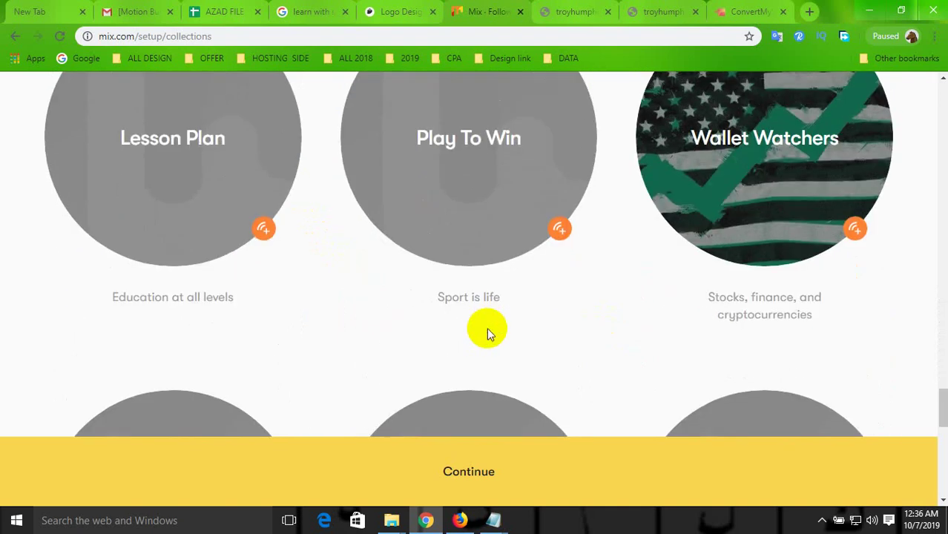
{"action": "scroll", "coordinate": [489, 335], "scroll_direction": "down", "scroll_amount": 5}
{"action": "scroll", "coordinate": [492, 335], "scroll_direction": "down", "scroll_amount": 4}
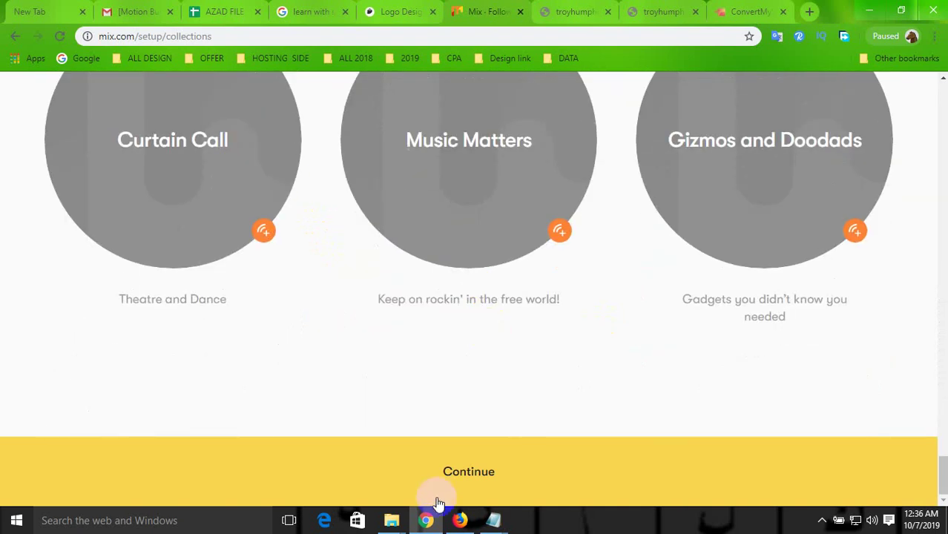
{"action": "left_click", "coordinate": [445, 477]}
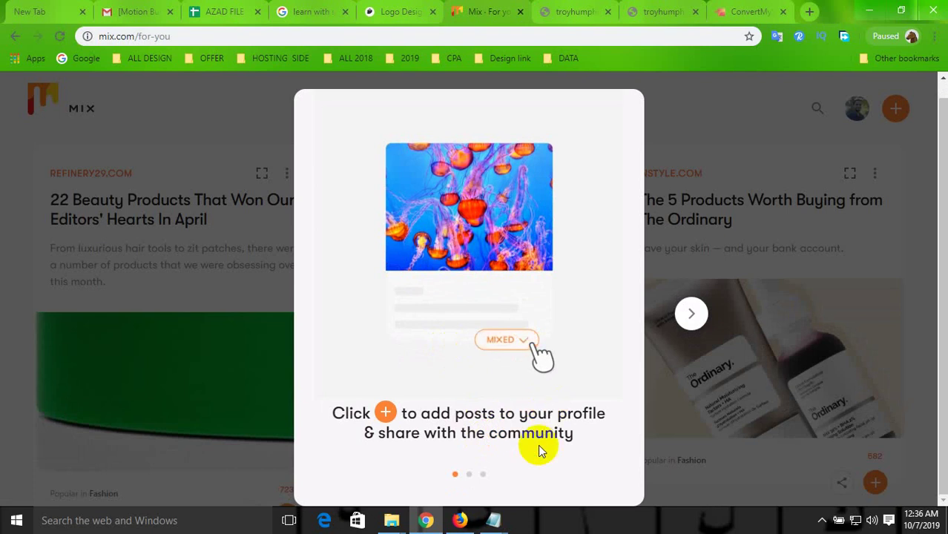
Step through and close the Mix welcome tour
{"action": "left_click", "coordinate": [692, 317]}
{"action": "left_click", "coordinate": [691, 318]}
{"action": "left_click", "coordinate": [690, 317]}
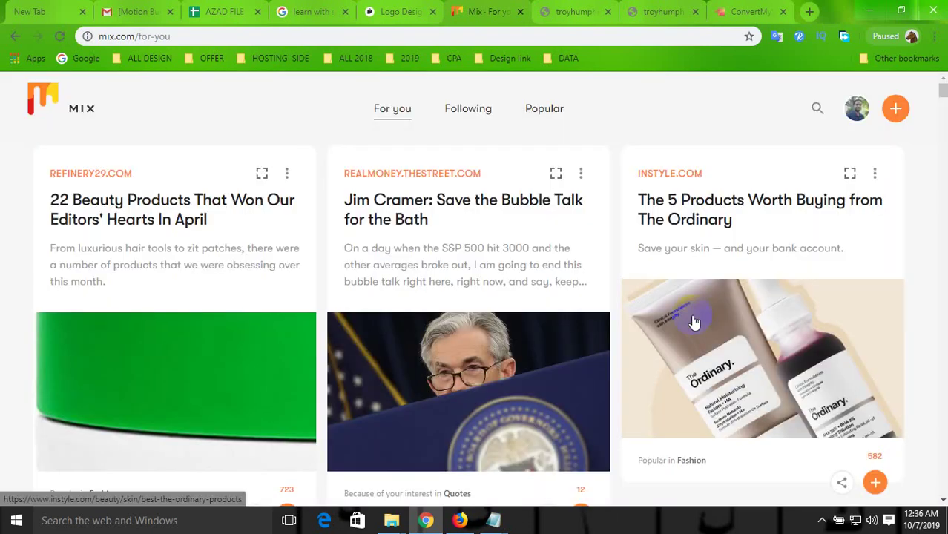
Open your Mix profile page and bookmark it
{"action": "left_click", "coordinate": [860, 107]}
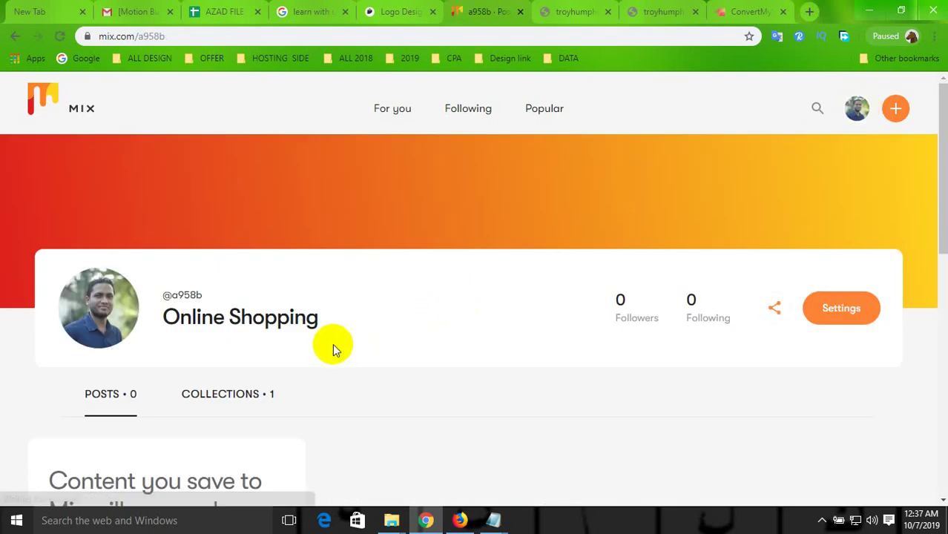
{"action": "key", "text": "ctrl+d"}
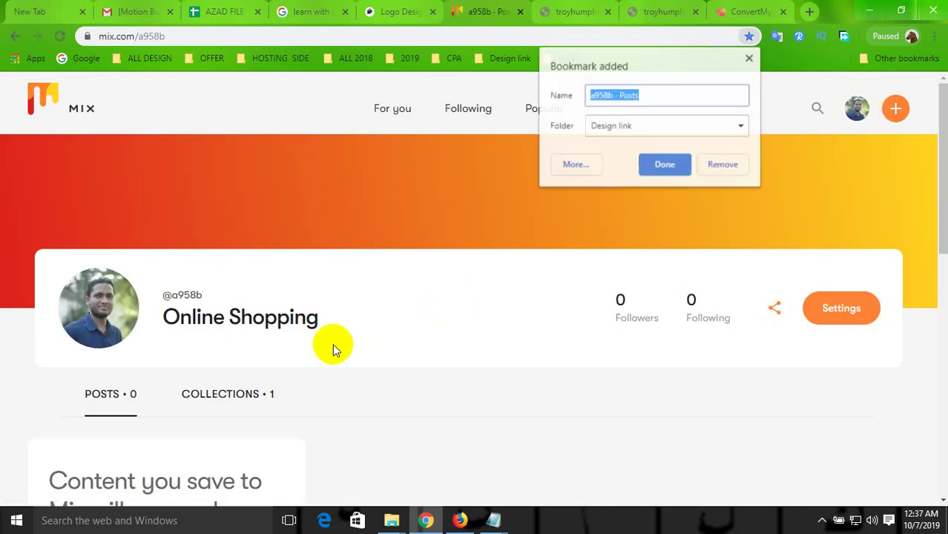
{"action": "left_click", "coordinate": [645, 160]}
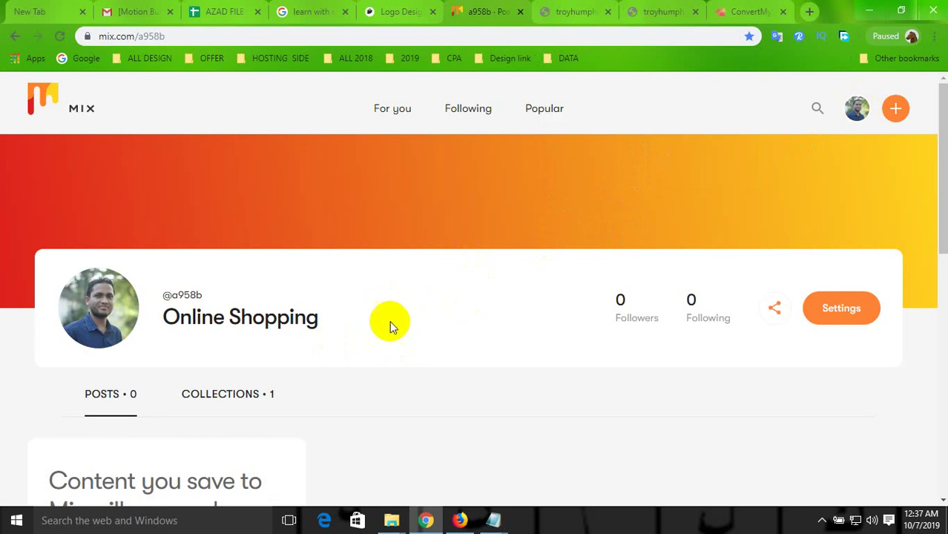
Edit the account username in Mix settings
{"action": "left_click", "coordinate": [837, 321]}
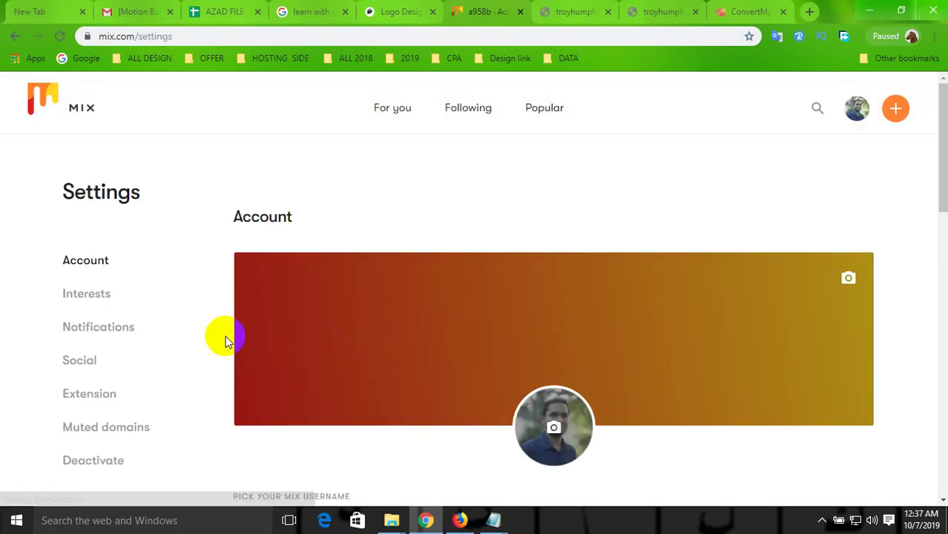
{"action": "scroll", "coordinate": [208, 338], "scroll_direction": "down", "scroll_amount": 2}
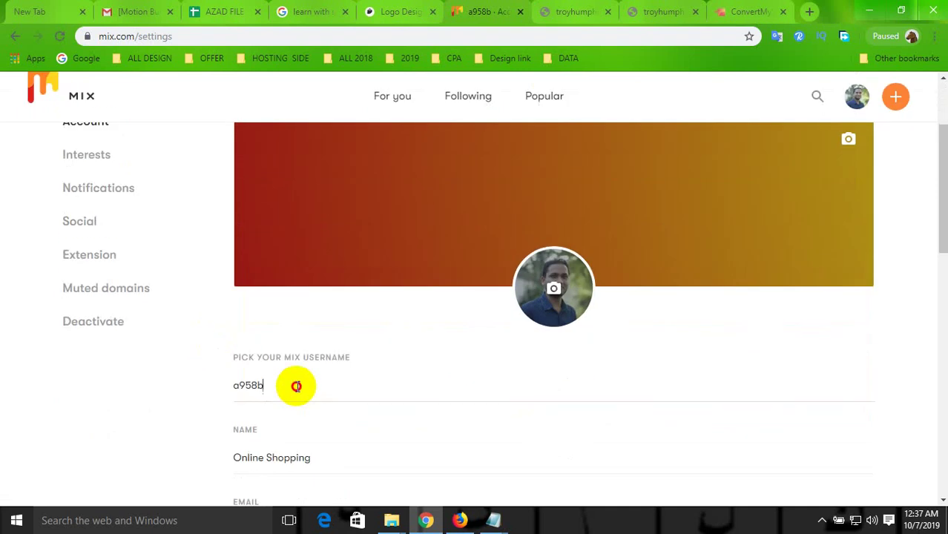
{"action": "left_click_drag", "start_coordinate": [296, 386], "coordinate": [231, 387]}
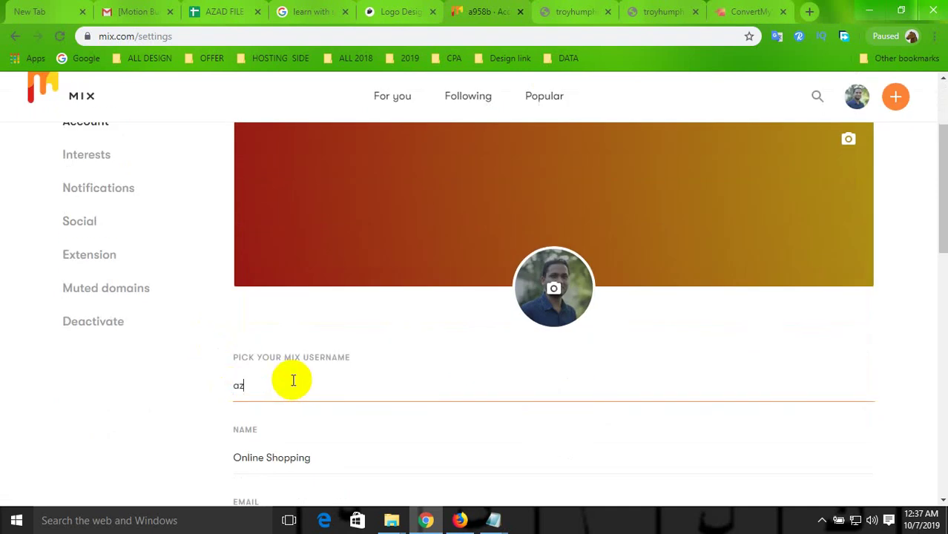
{"action": "type", "text": "c"}
{"action": "left_click", "coordinate": [157, 398]}
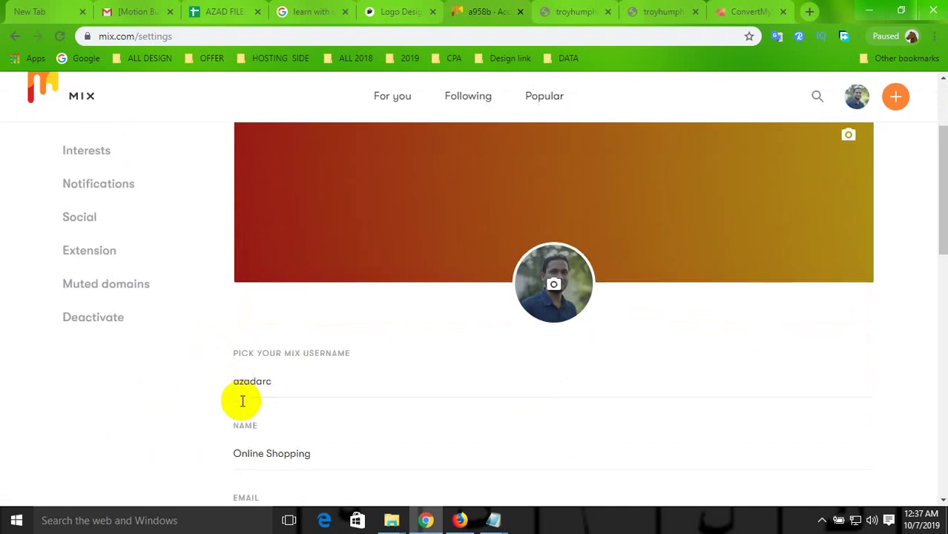
Enter 1/1/1993 as the bio and save the account changes
{"action": "scroll", "coordinate": [244, 395], "scroll_direction": "down", "scroll_amount": 3}
{"action": "scroll", "coordinate": [313, 367], "scroll_direction": "down", "scroll_amount": 2}
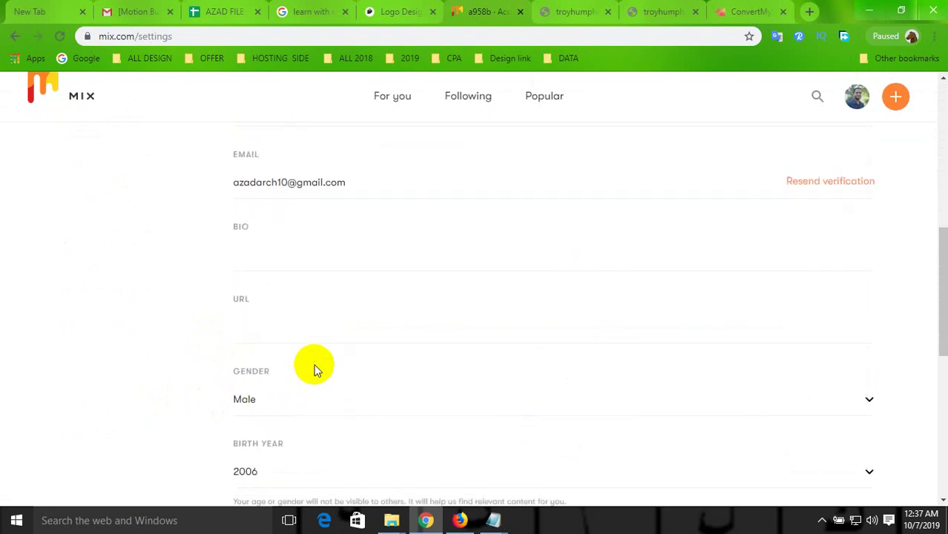
{"action": "left_click", "coordinate": [315, 254]}
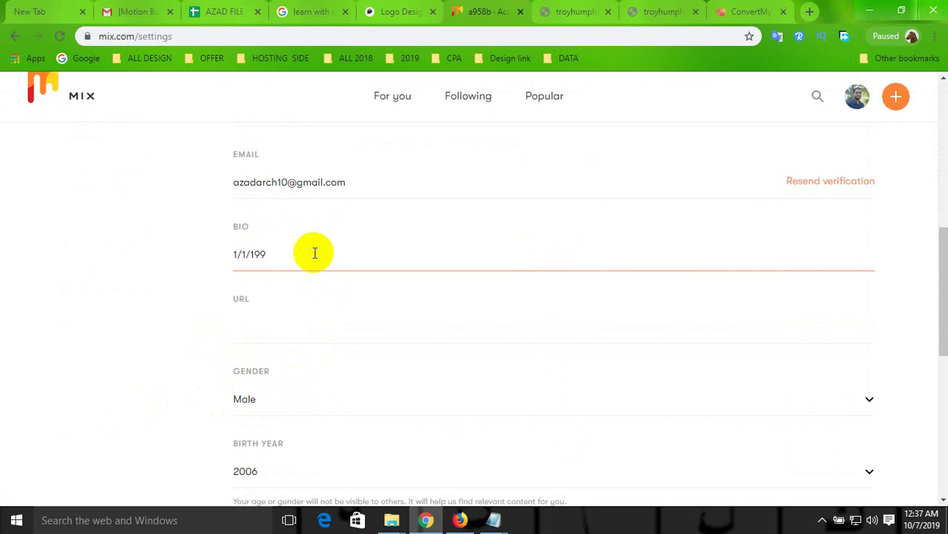
{"action": "left_click", "coordinate": [332, 324]}
{"action": "scroll", "coordinate": [332, 324], "scroll_direction": "down", "scroll_amount": 2}
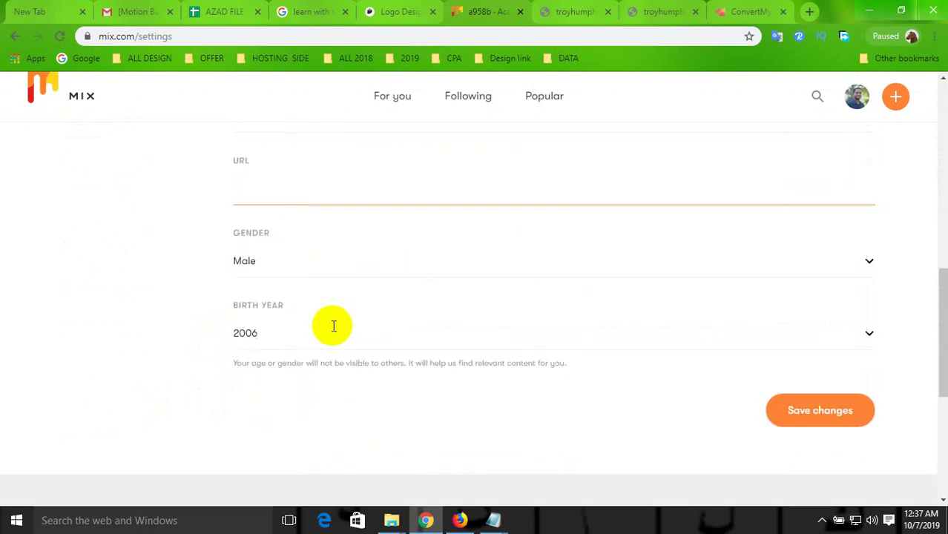
{"action": "left_click", "coordinate": [821, 412]}
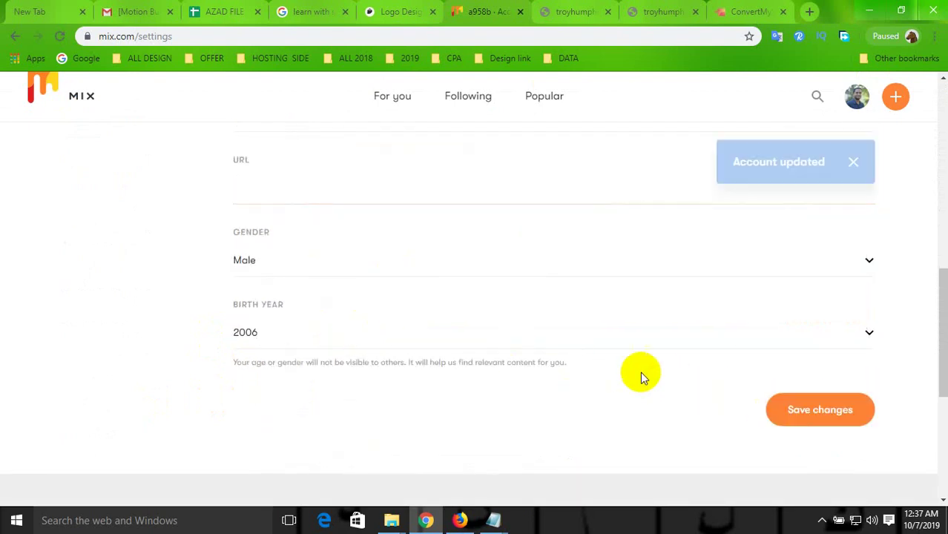
{"action": "scroll", "coordinate": [443, 346], "scroll_direction": "up", "scroll_amount": 2}
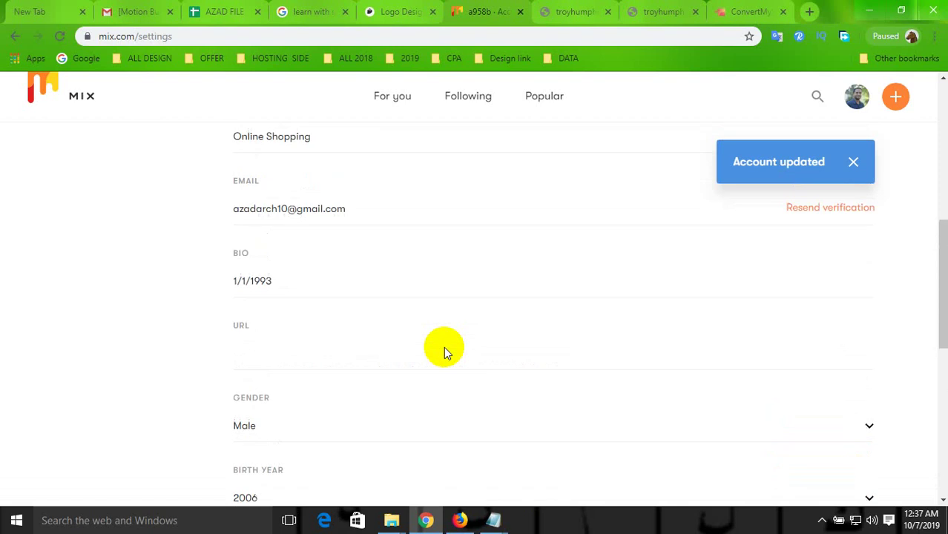
{"action": "scroll", "coordinate": [444, 346], "scroll_direction": "up", "scroll_amount": 2}
{"action": "scroll", "coordinate": [443, 346], "scroll_direction": "up", "scroll_amount": 2}
{"action": "scroll", "coordinate": [444, 346], "scroll_direction": "up", "scroll_amount": 3}
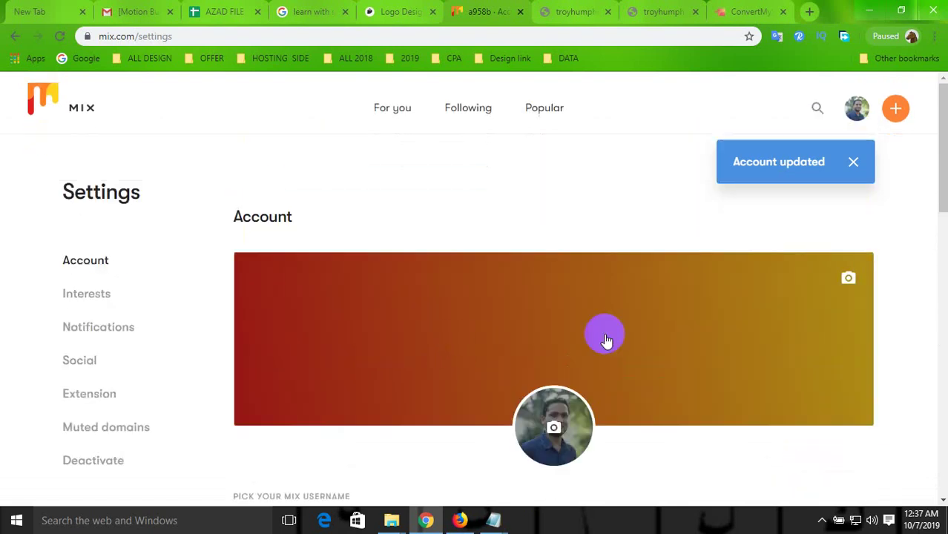
Pick the Rajshahi-city photo from Downloads as the new profile header image
{"action": "left_click", "coordinate": [848, 281]}
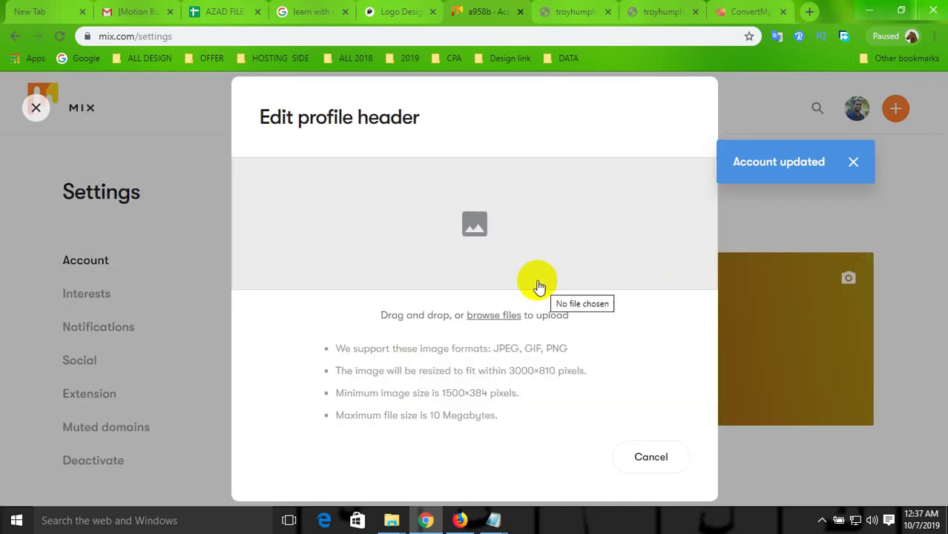
{"action": "left_click", "coordinate": [476, 231]}
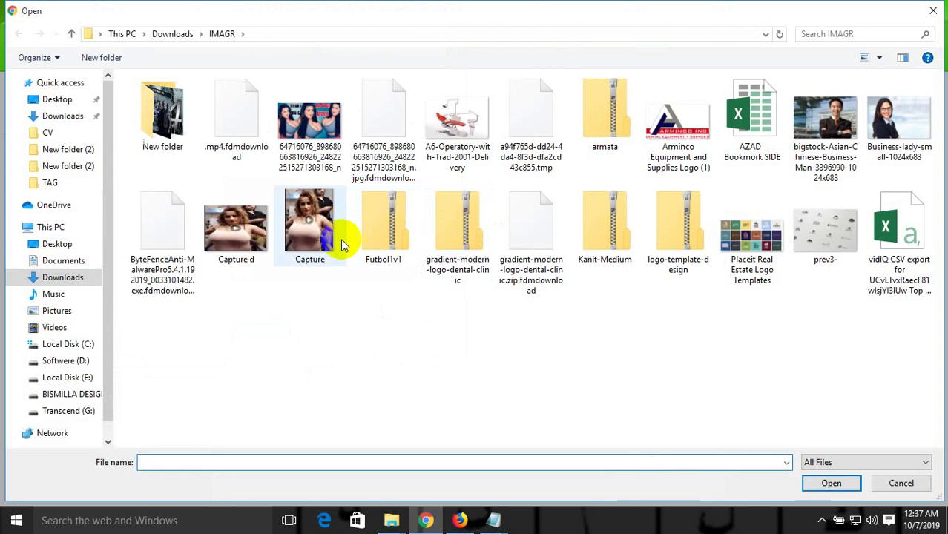
{"action": "left_click", "coordinate": [74, 377]}
{"action": "left_click", "coordinate": [63, 277]}
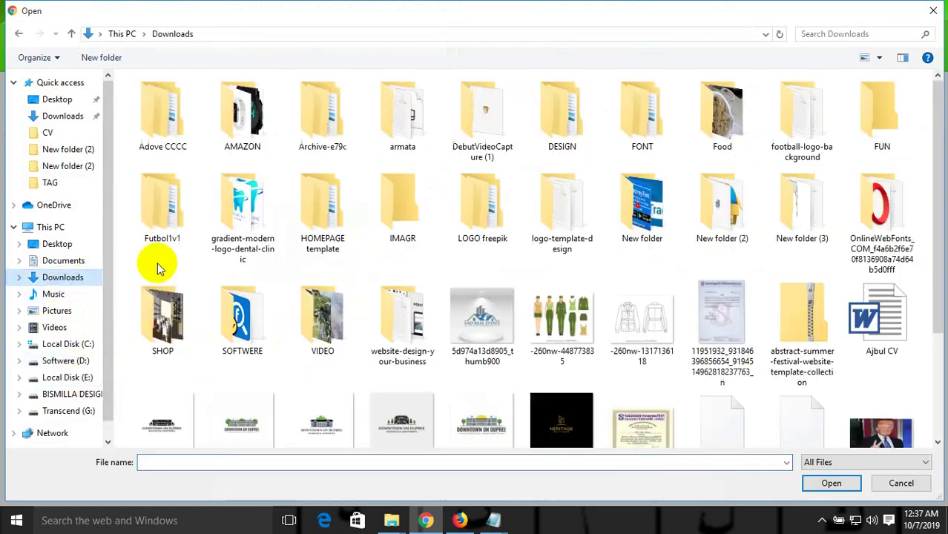
{"action": "double_click", "coordinate": [402, 208]}
{"action": "double_click", "coordinate": [162, 112]}
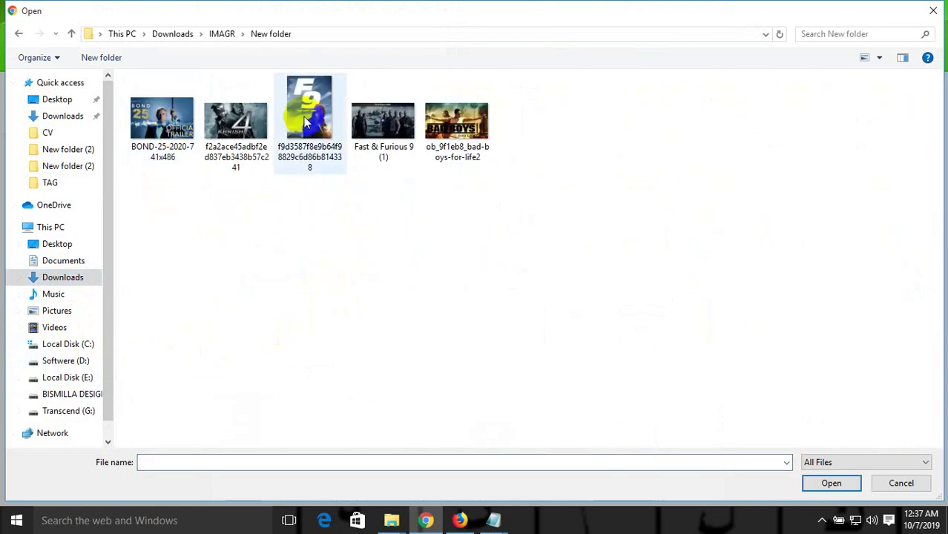
{"action": "left_click", "coordinate": [242, 33]}
{"action": "left_click", "coordinate": [227, 34]}
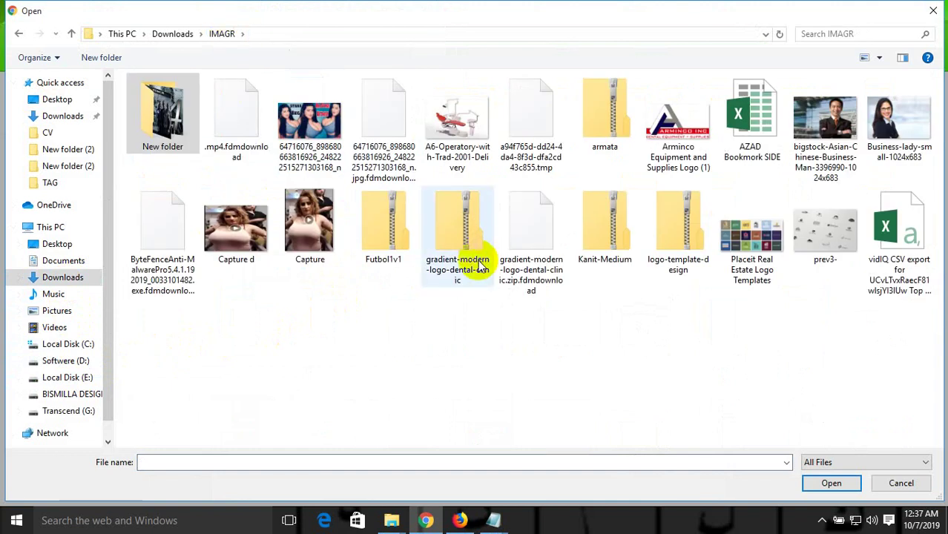
{"action": "left_click", "coordinate": [172, 33]}
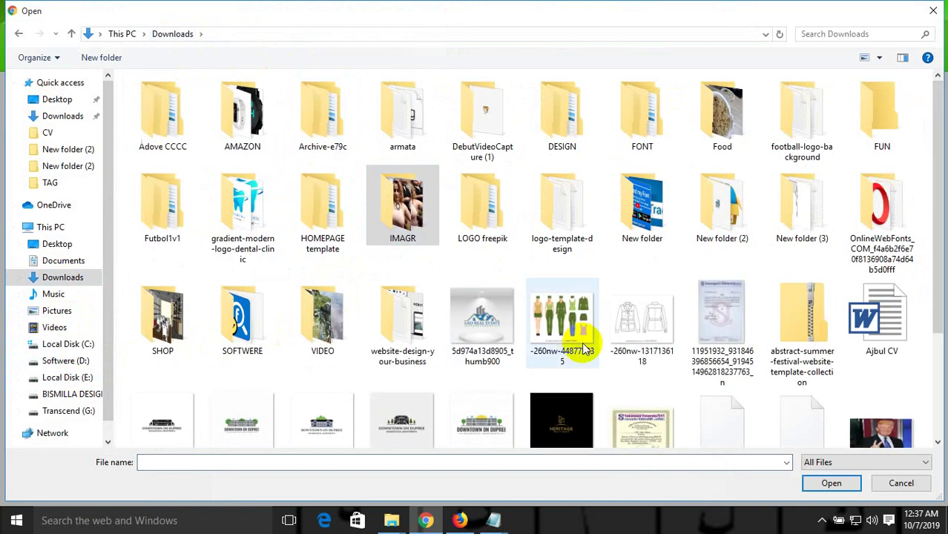
{"action": "scroll", "coordinate": [585, 349], "scroll_direction": "down", "scroll_amount": 1}
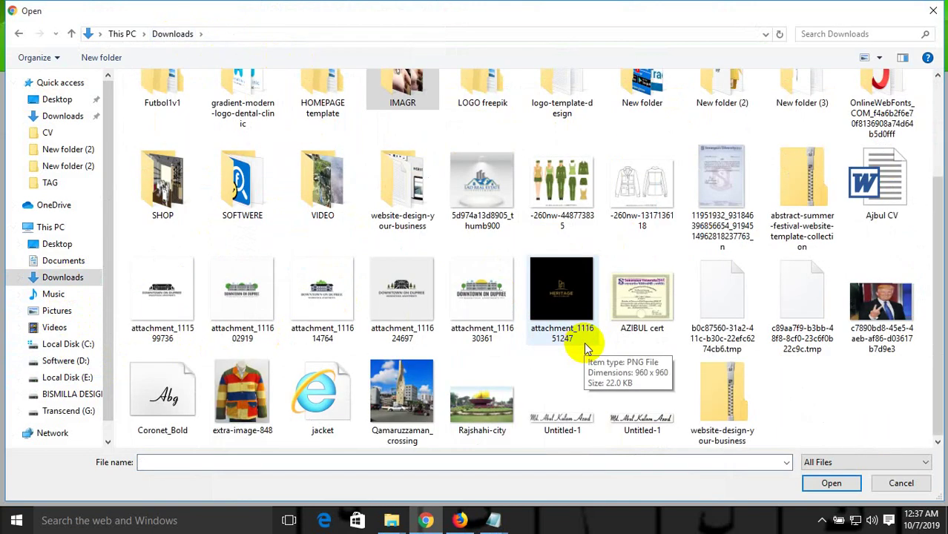
{"action": "double_click", "coordinate": [482, 404]}
Move the crop area higher, apply the banner, and save the account settings
{"action": "left_click_drag", "start_coordinate": [504, 380], "coordinate": [541, 272]}
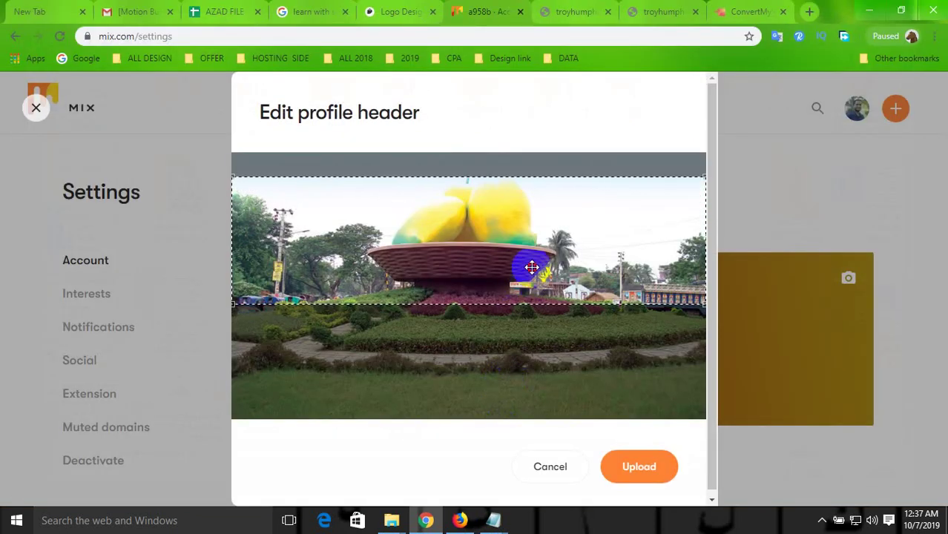
{"action": "left_click", "coordinate": [641, 467]}
{"action": "scroll", "coordinate": [430, 382], "scroll_direction": "down", "scroll_amount": 3}
{"action": "scroll", "coordinate": [432, 377], "scroll_direction": "down", "scroll_amount": 1}
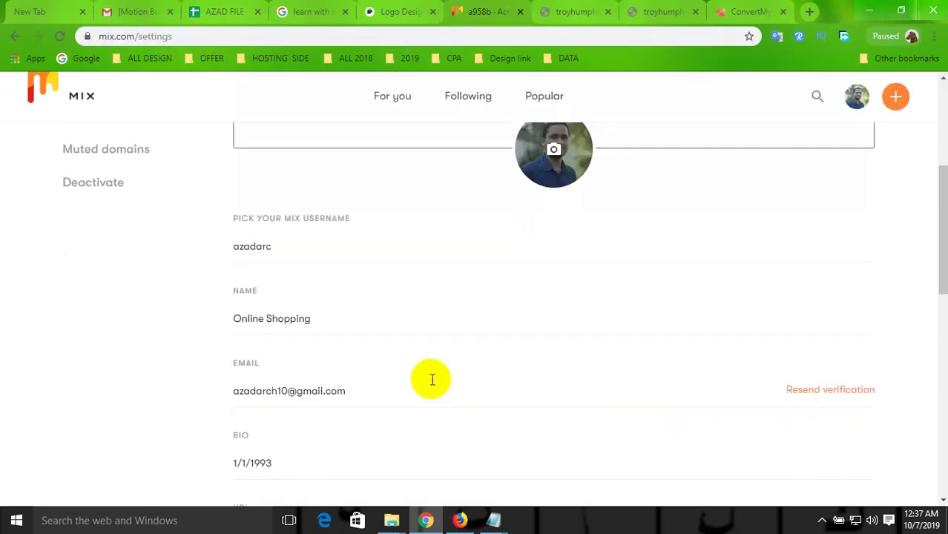
{"action": "scroll", "coordinate": [452, 379], "scroll_direction": "up", "scroll_amount": 3}
{"action": "scroll", "coordinate": [452, 376], "scroll_direction": "down", "scroll_amount": 3}
{"action": "scroll", "coordinate": [452, 376], "scroll_direction": "down", "scroll_amount": 5}
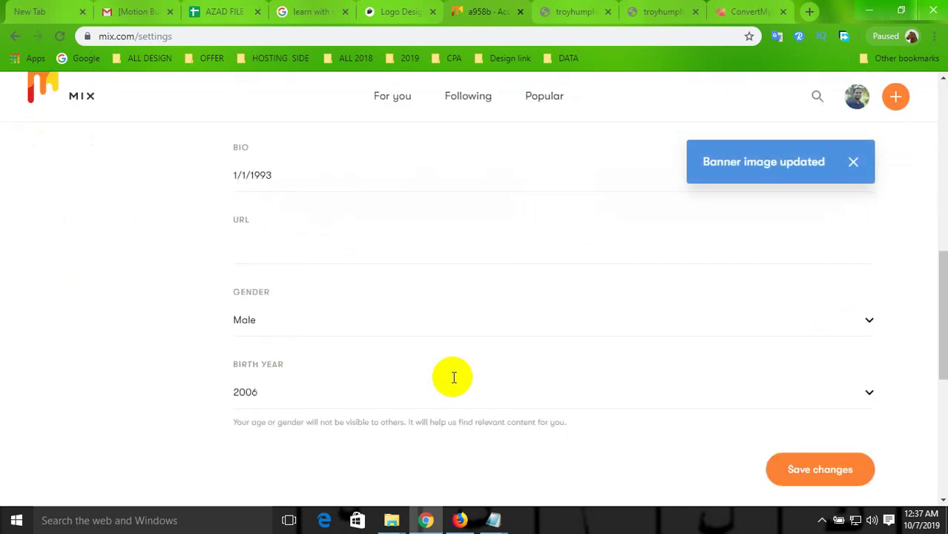
{"action": "left_click", "coordinate": [859, 412]}
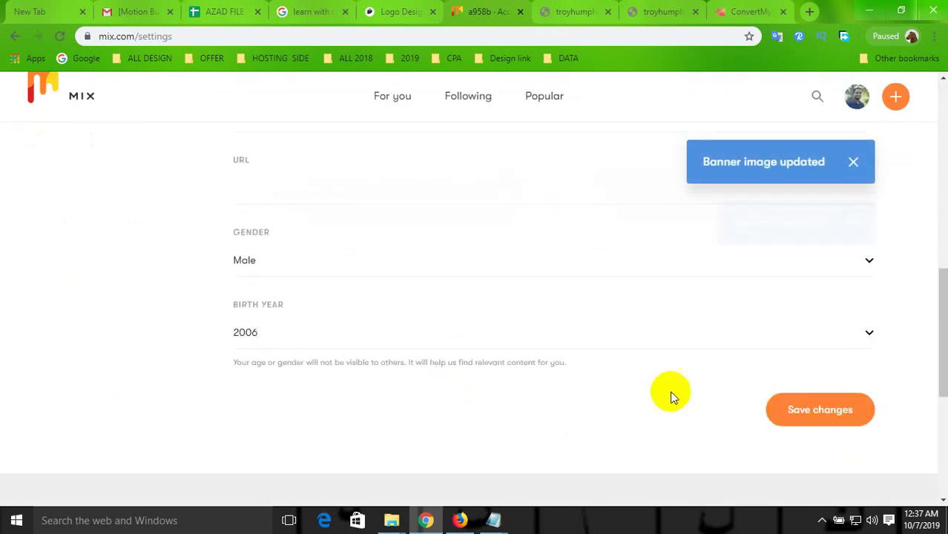
{"action": "scroll", "coordinate": [670, 390], "scroll_direction": "up", "scroll_amount": 8}
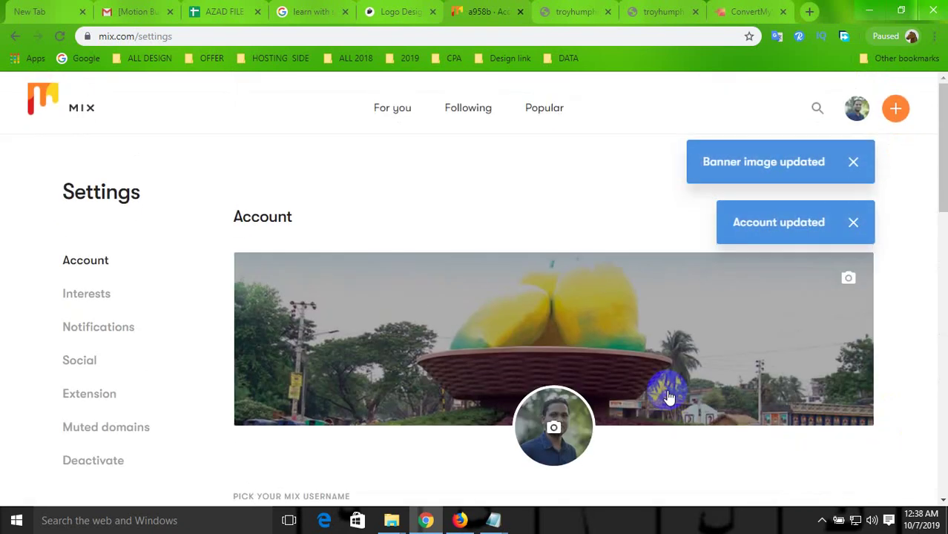
Check the Design link bookmarks, browse Mix's Popular feed, then close the Mix tab
{"action": "left_click", "coordinate": [494, 58]}
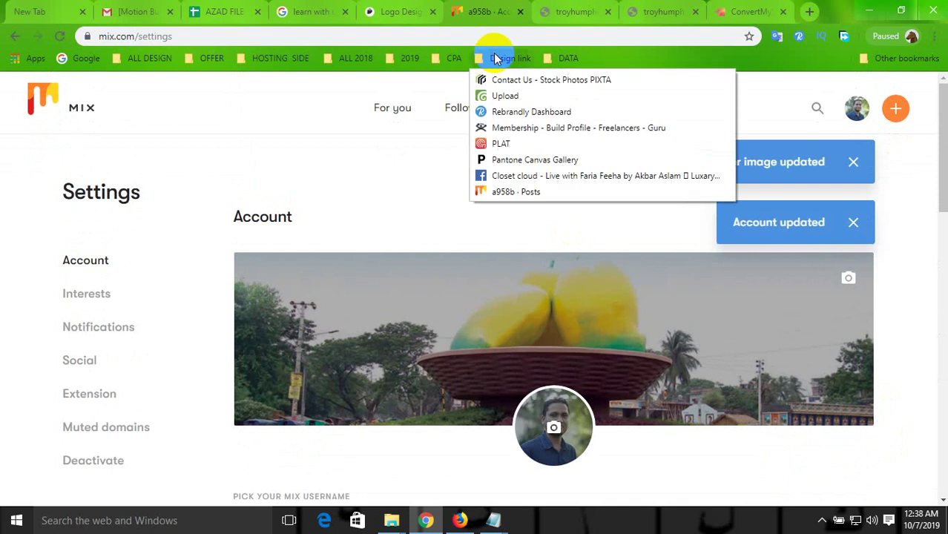
{"action": "left_click", "coordinate": [438, 177]}
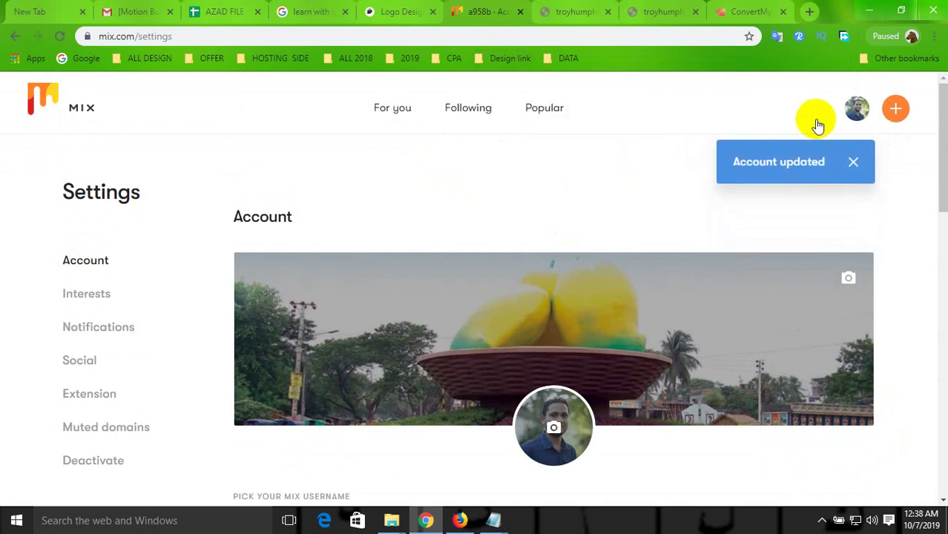
{"action": "left_click", "coordinate": [552, 109]}
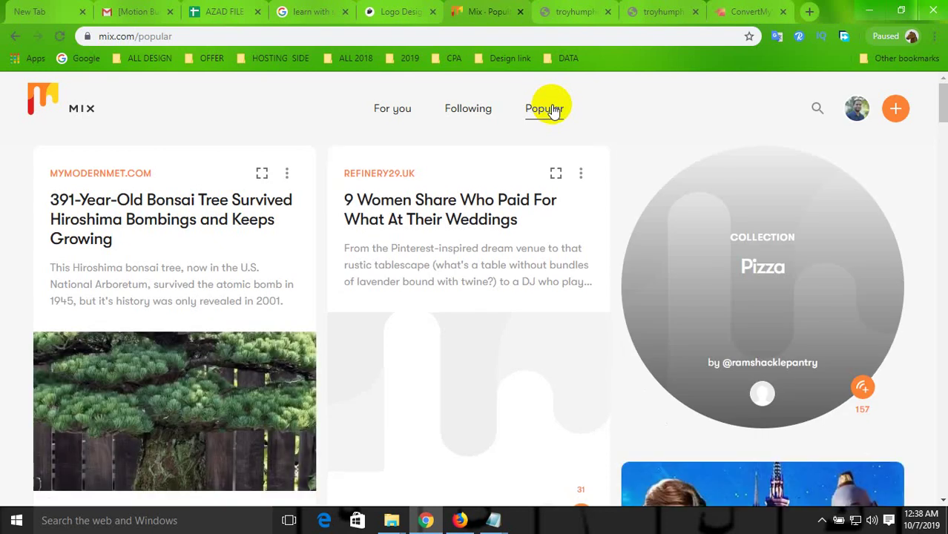
{"action": "scroll", "coordinate": [477, 180], "scroll_direction": "down", "scroll_amount": 1}
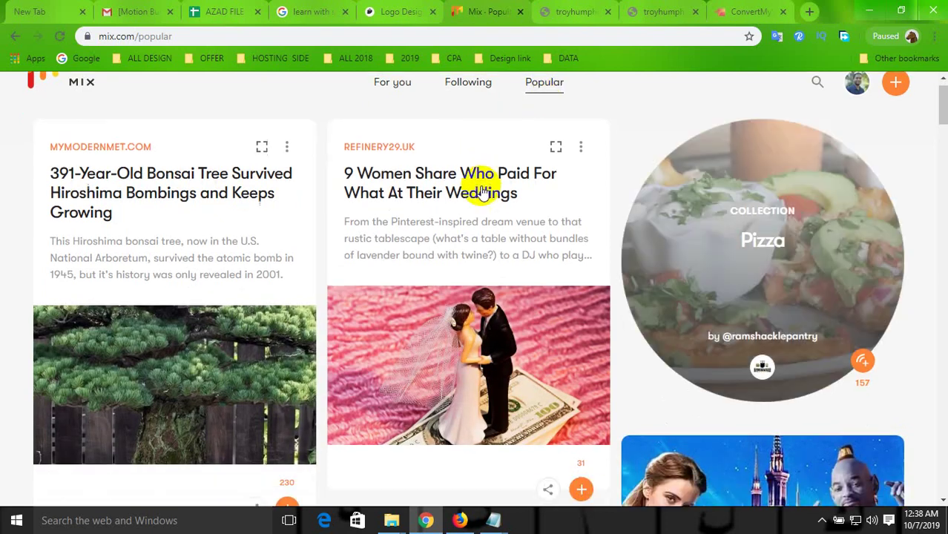
{"action": "left_click", "coordinate": [521, 12]}
Retry the troyhumphrey page, then close the ConvertMyVid and troyhumphrey author tabs
{"action": "left_click", "coordinate": [640, 12]}
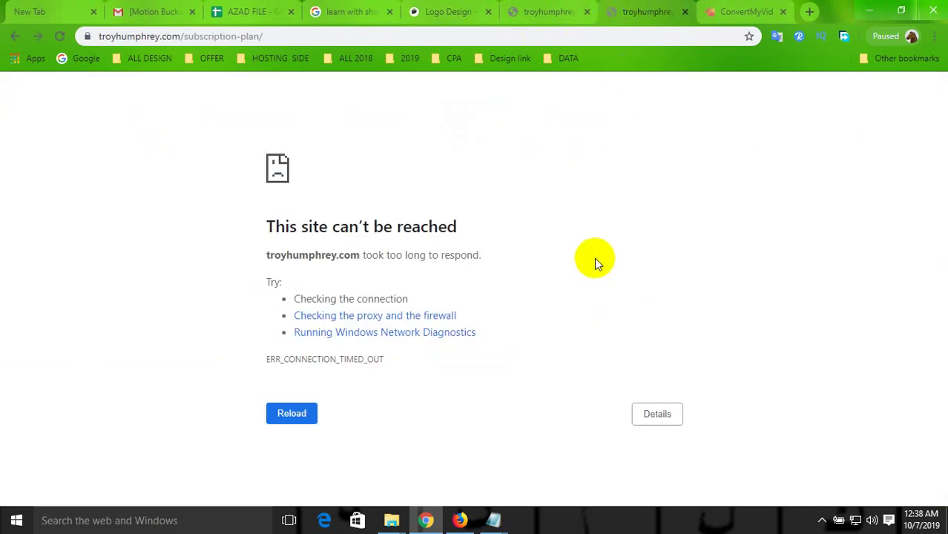
{"action": "left_click", "coordinate": [59, 36]}
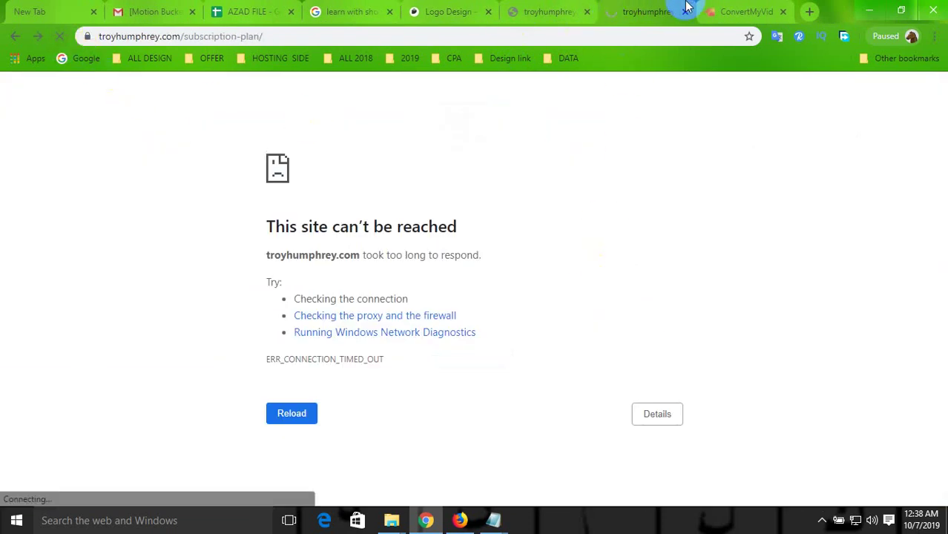
{"action": "left_click", "coordinate": [745, 12]}
{"action": "left_click", "coordinate": [785, 12]}
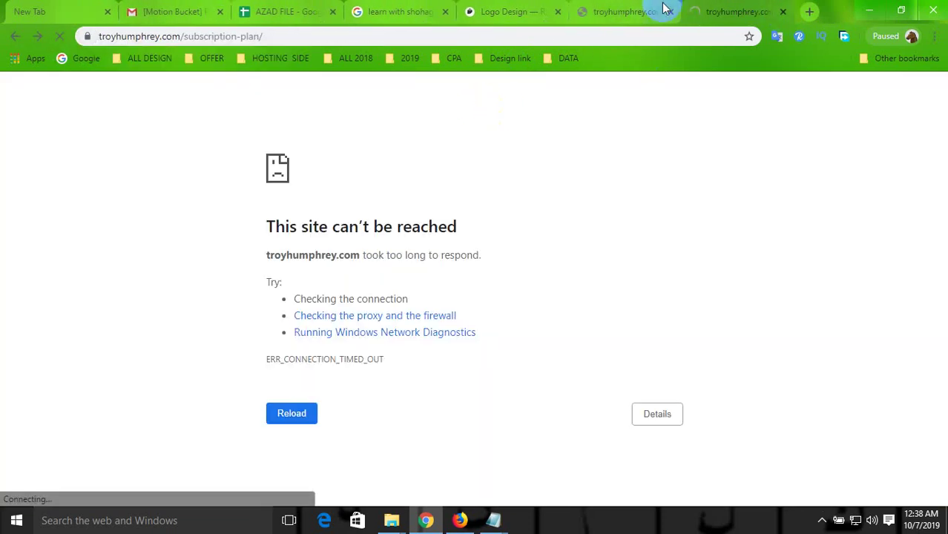
{"action": "left_click", "coordinate": [624, 12]}
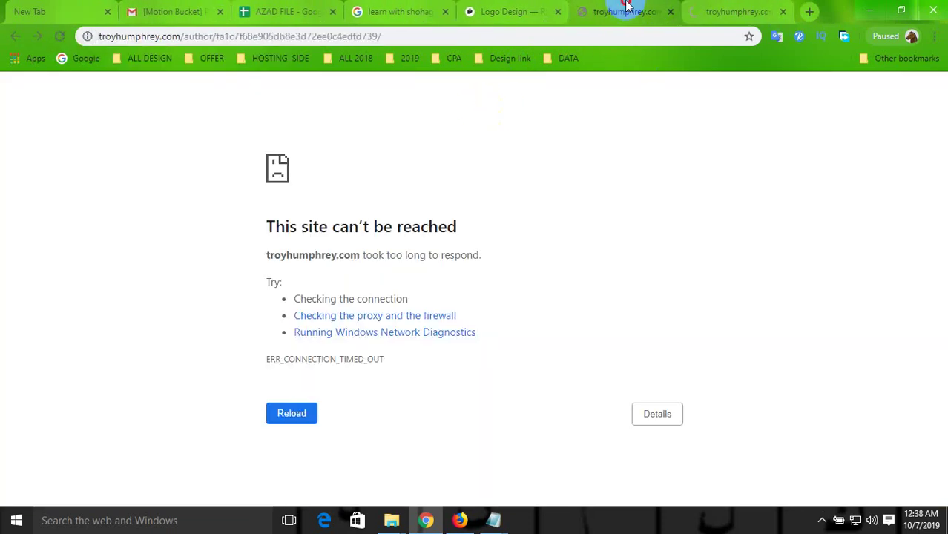
{"action": "left_click", "coordinate": [670, 12]}
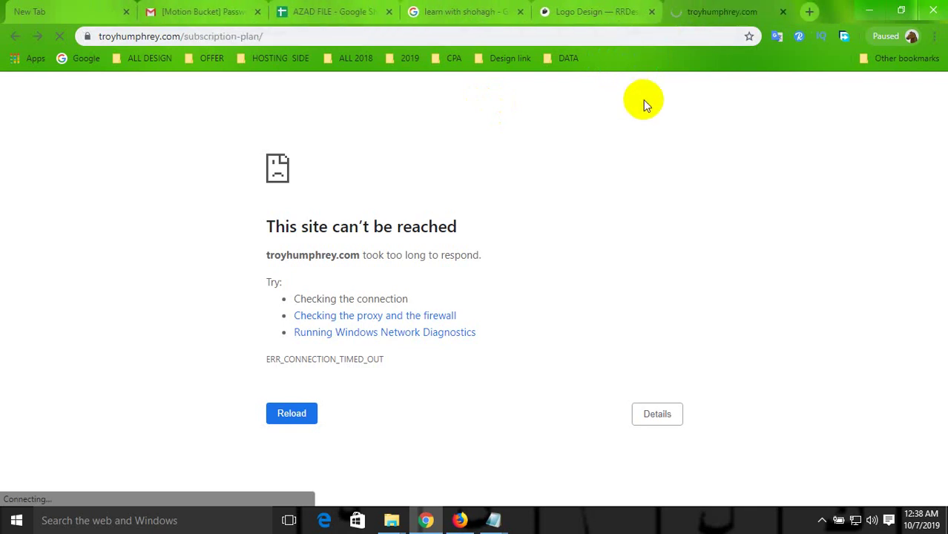
Reload RRDesignBD's Logo Design page from its home page, then return to the Google results
{"action": "left_click", "coordinate": [610, 7]}
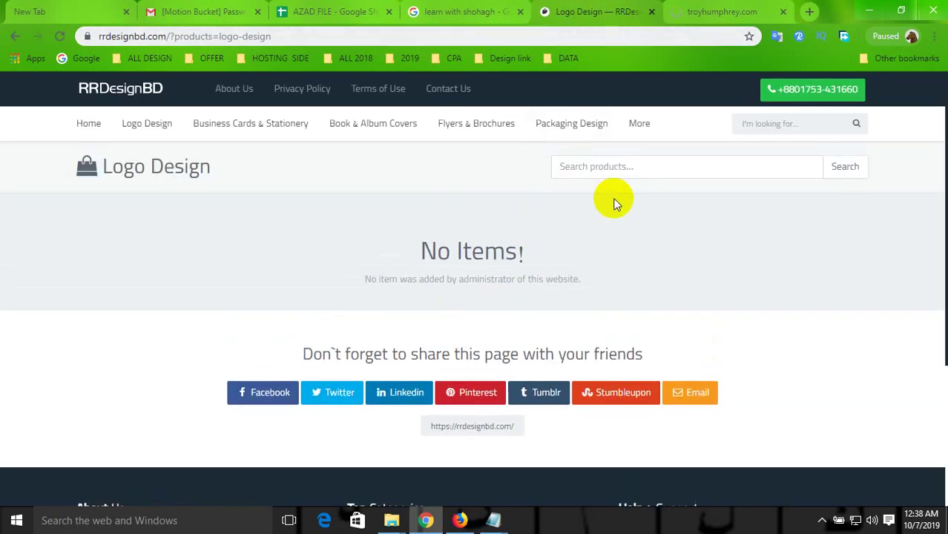
{"action": "left_click", "coordinate": [126, 89]}
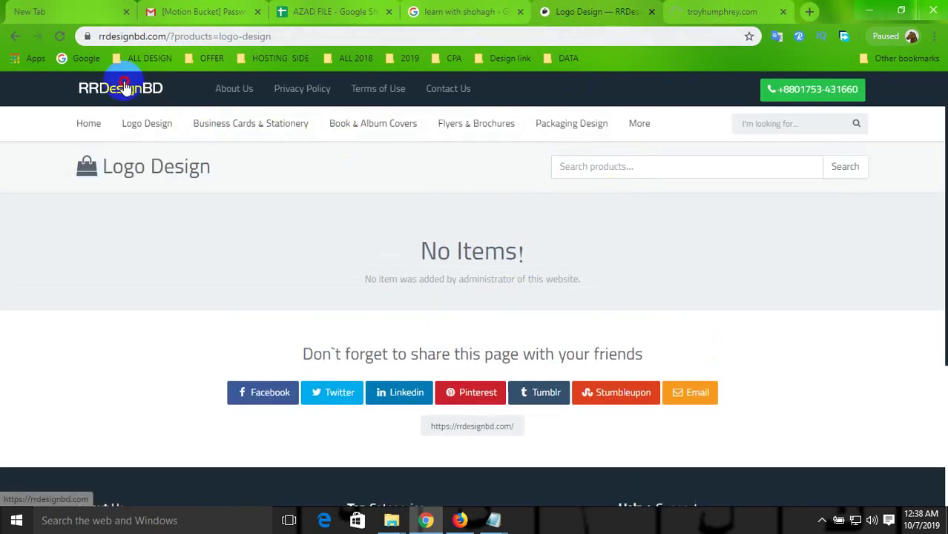
{"action": "left_click", "coordinate": [154, 124]}
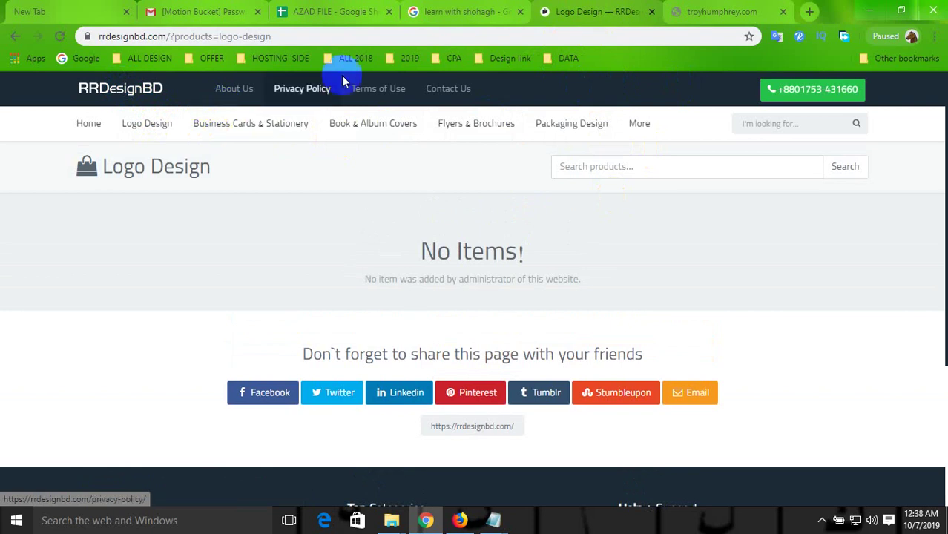
{"action": "left_click", "coordinate": [465, 9]}
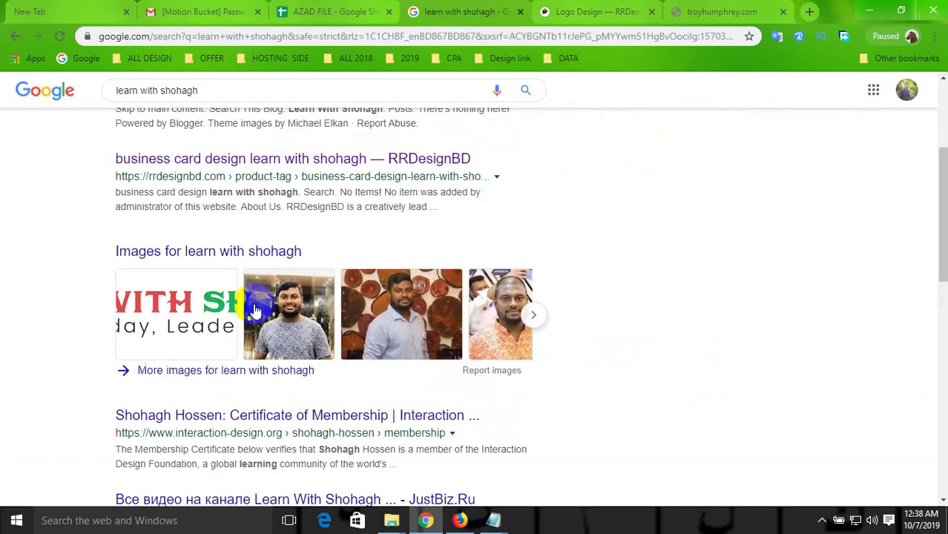
Open the JustBiz.Ru Learn With Shohagh result in a background tab
{"action": "scroll", "coordinate": [253, 306], "scroll_direction": "down", "scroll_amount": 2}
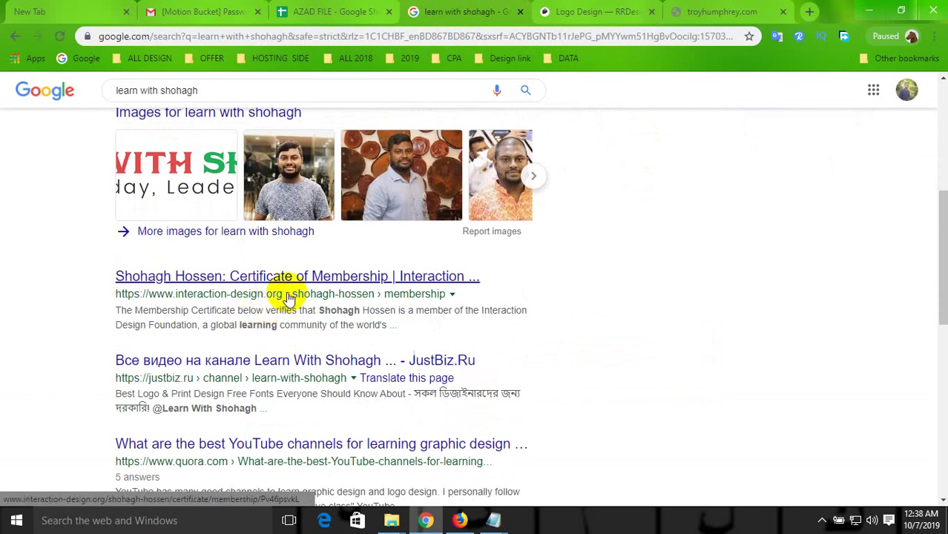
{"action": "middle_click", "coordinate": [327, 365]}
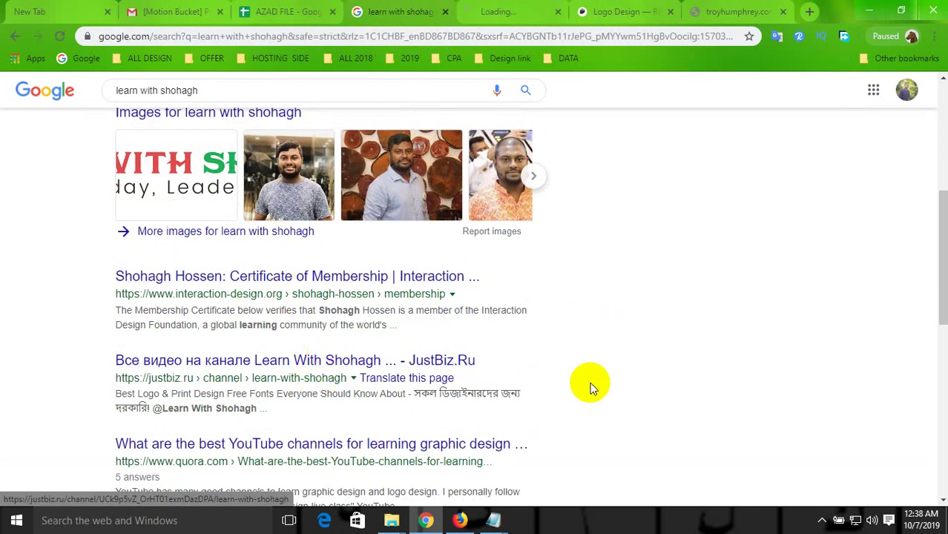
{"action": "scroll", "coordinate": [588, 380], "scroll_direction": "down", "scroll_amount": 1}
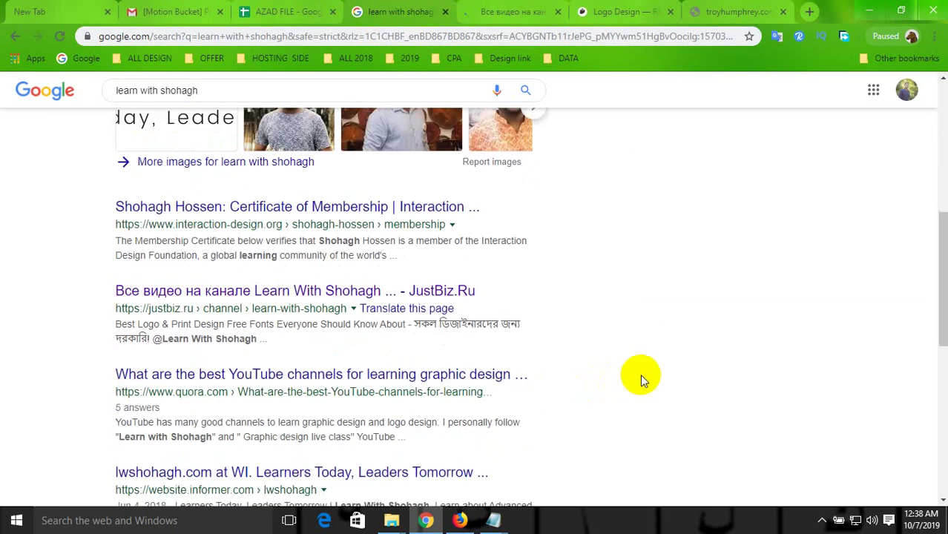
Go to the JustBiz home page, translate it into English, and reload it
{"action": "left_click", "coordinate": [512, 11]}
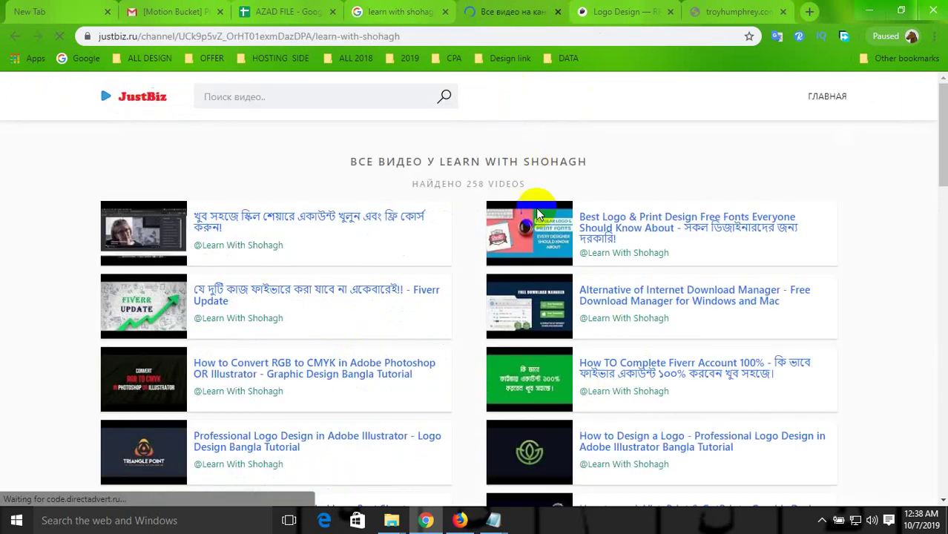
{"action": "scroll", "coordinate": [348, 295], "scroll_direction": "down", "scroll_amount": 3}
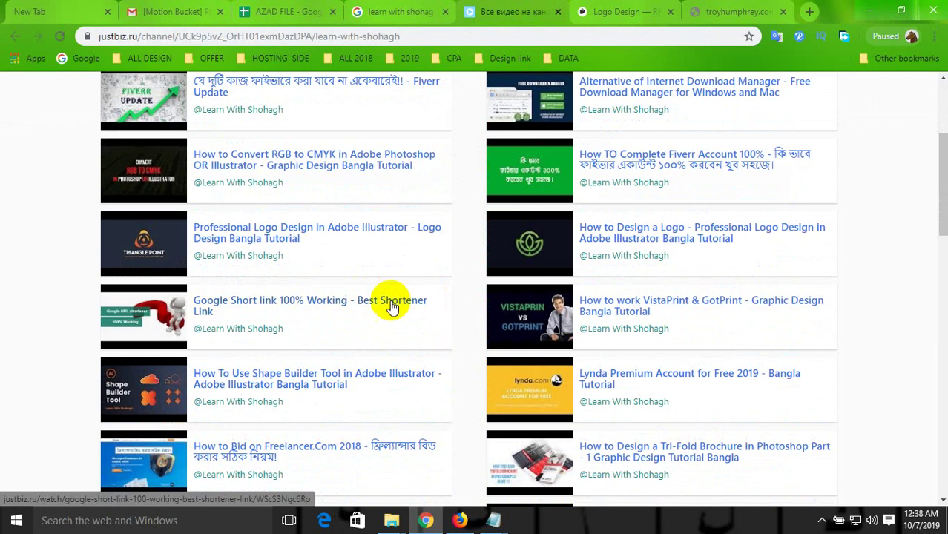
{"action": "scroll", "coordinate": [391, 303], "scroll_direction": "down", "scroll_amount": 4}
{"action": "scroll", "coordinate": [453, 326], "scroll_direction": "down", "scroll_amount": 5}
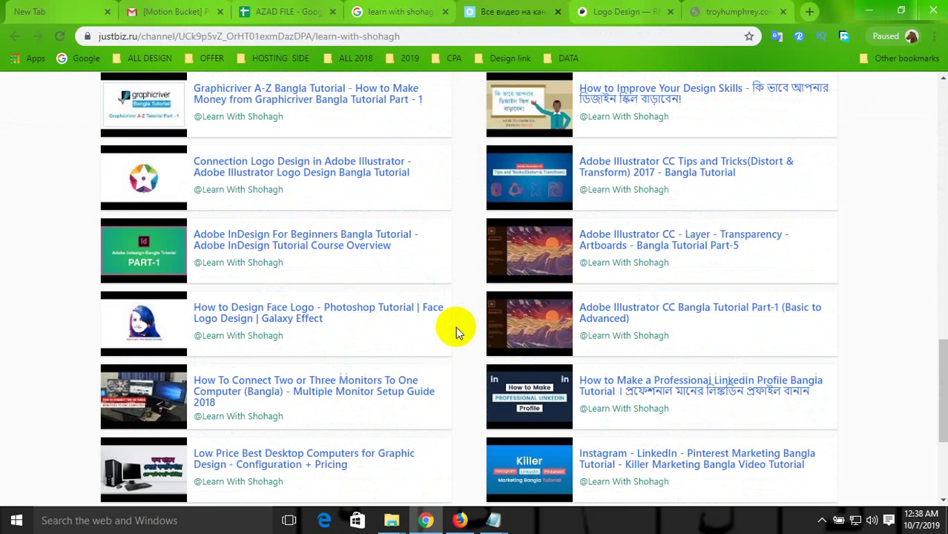
{"action": "scroll", "coordinate": [474, 332], "scroll_direction": "down", "scroll_amount": 3}
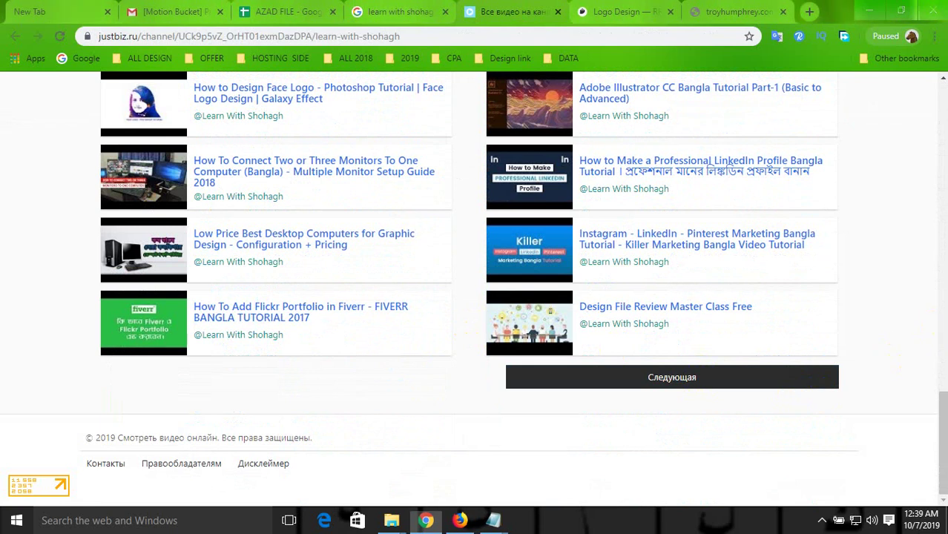
{"action": "left_click_drag", "start_coordinate": [944, 159], "coordinate": [939, 177]}
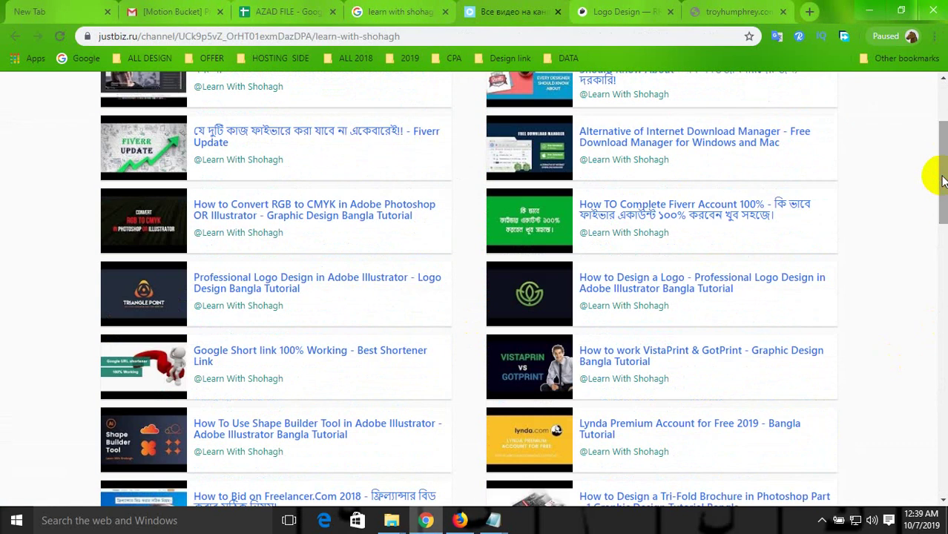
{"action": "left_click", "coordinate": [145, 107]}
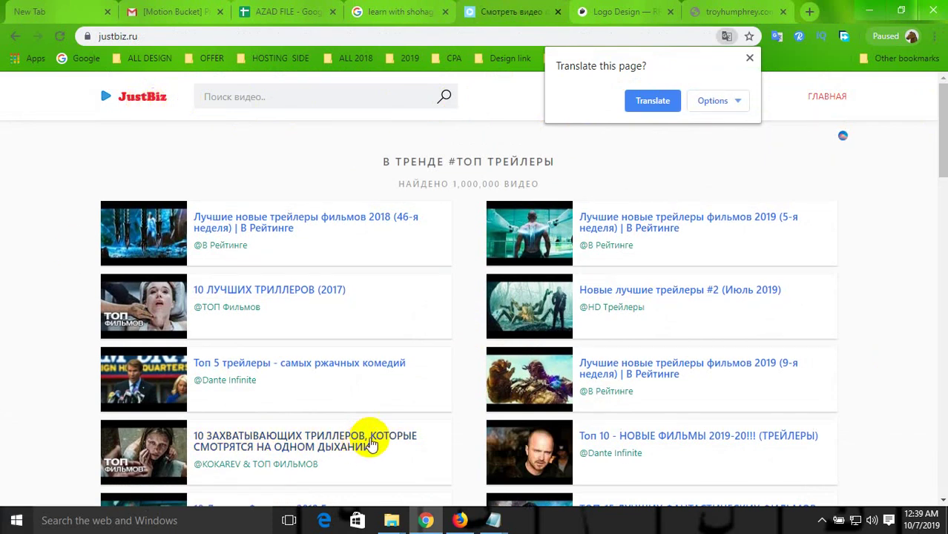
{"action": "left_click", "coordinate": [651, 106]}
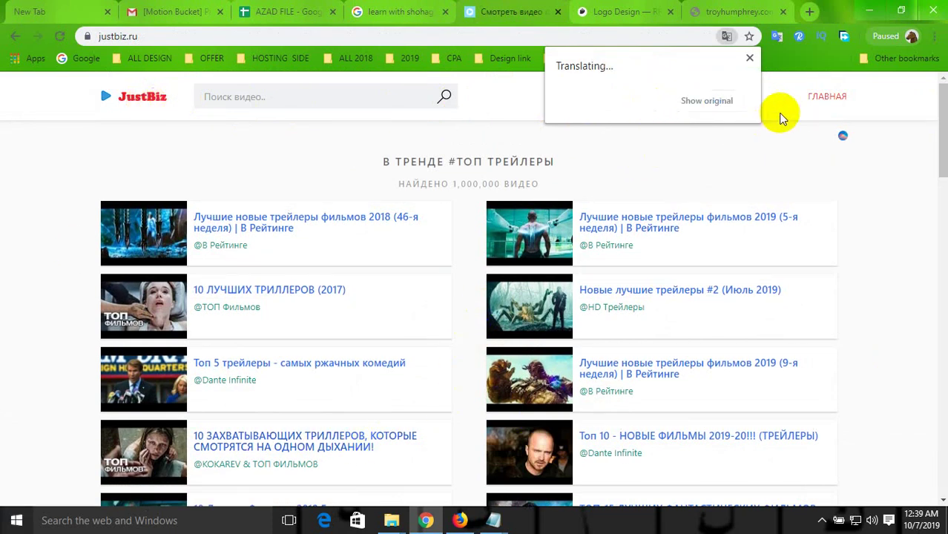
{"action": "left_click", "coordinate": [749, 58]}
{"action": "left_click", "coordinate": [832, 97]}
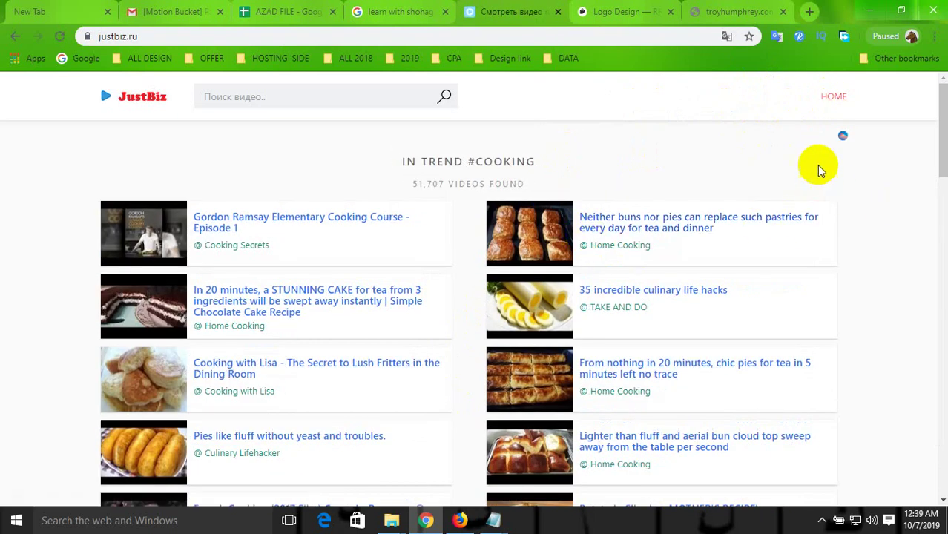
Open the DirectAdvert partner page from the ad and translate it into English
{"action": "left_click", "coordinate": [846, 147]}
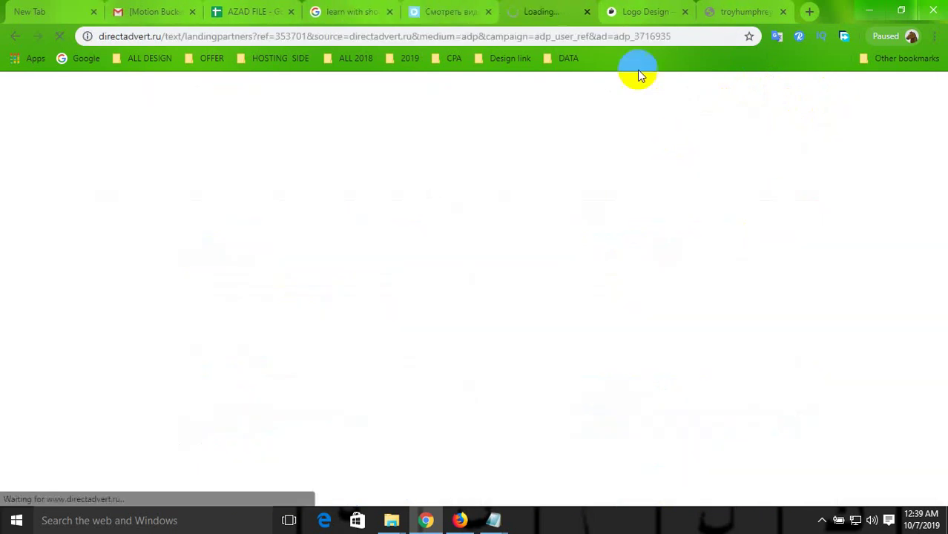
{"action": "left_click", "coordinate": [629, 11]}
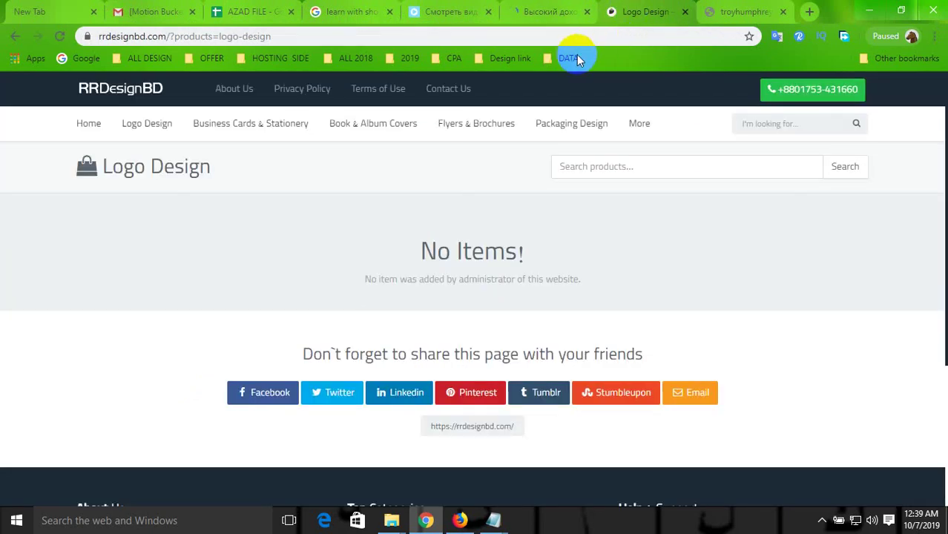
{"action": "left_click", "coordinate": [540, 11]}
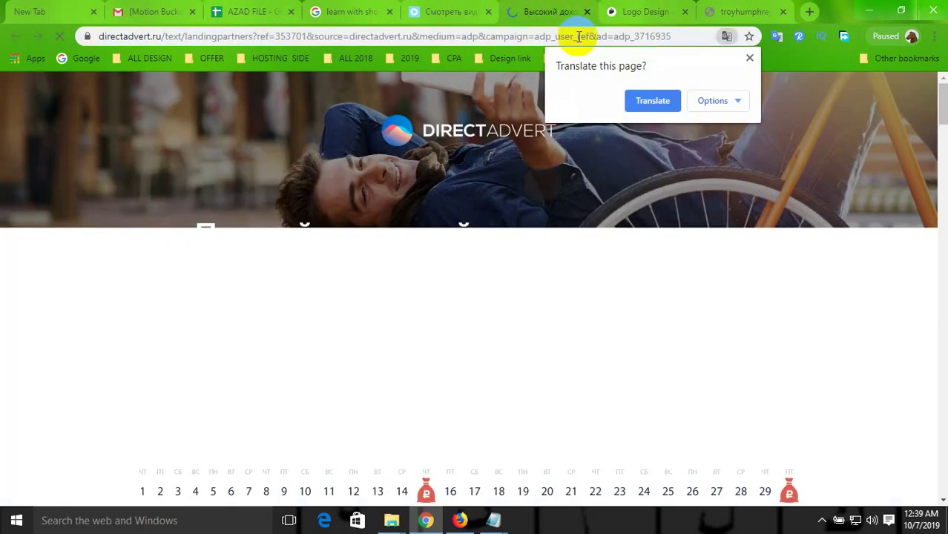
{"action": "left_click", "coordinate": [627, 99]}
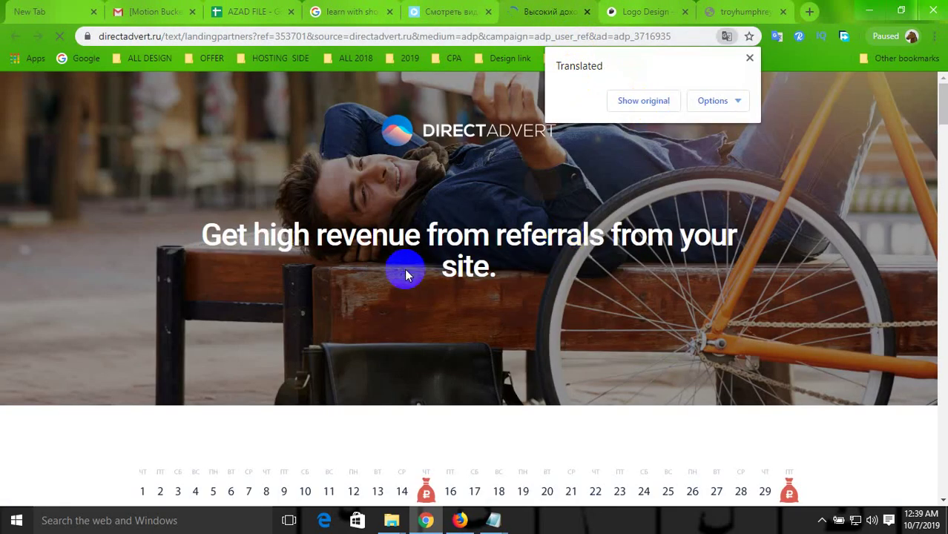
{"action": "scroll", "coordinate": [470, 296], "scroll_direction": "down", "scroll_amount": 2}
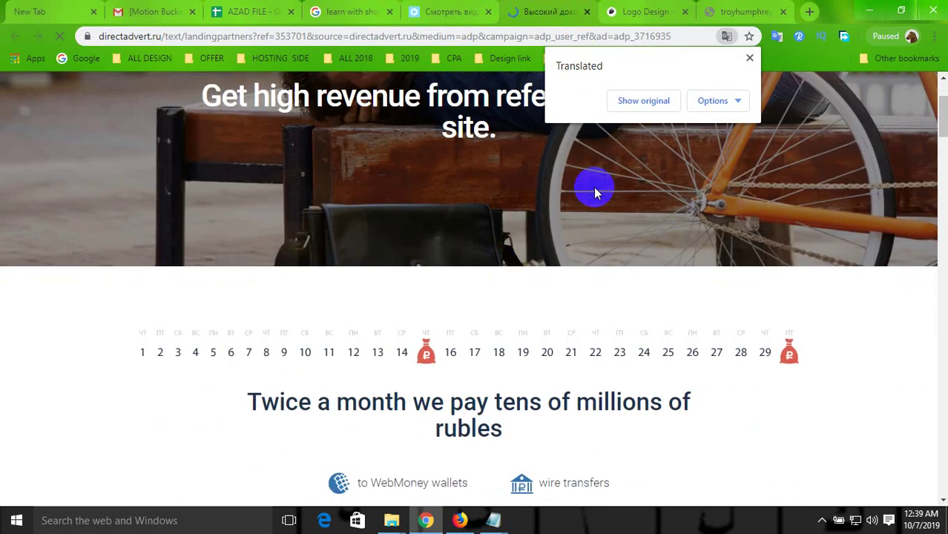
{"action": "left_click", "coordinate": [749, 58]}
Scroll through the translated partner page to read its content
{"action": "scroll", "coordinate": [464, 340], "scroll_direction": "down", "scroll_amount": 3}
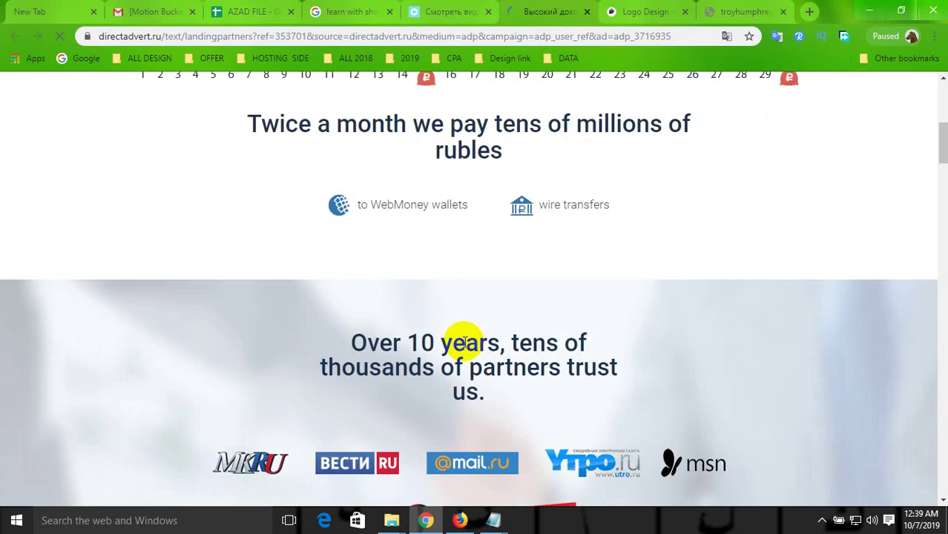
{"action": "scroll", "coordinate": [464, 341], "scroll_direction": "down", "scroll_amount": 4}
{"action": "scroll", "coordinate": [463, 341], "scroll_direction": "down", "scroll_amount": 4}
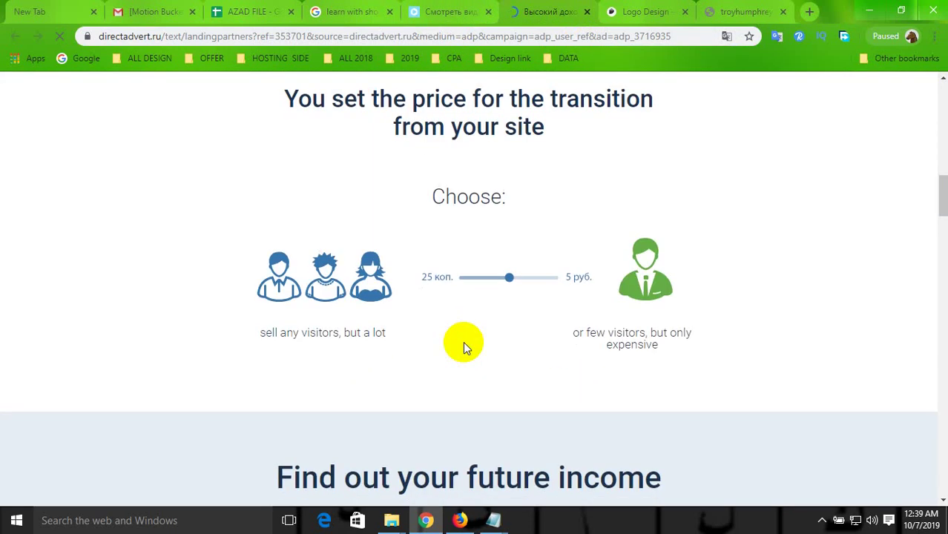
{"action": "scroll", "coordinate": [463, 341], "scroll_direction": "down", "scroll_amount": 4}
{"action": "scroll", "coordinate": [463, 341], "scroll_direction": "down", "scroll_amount": 3}
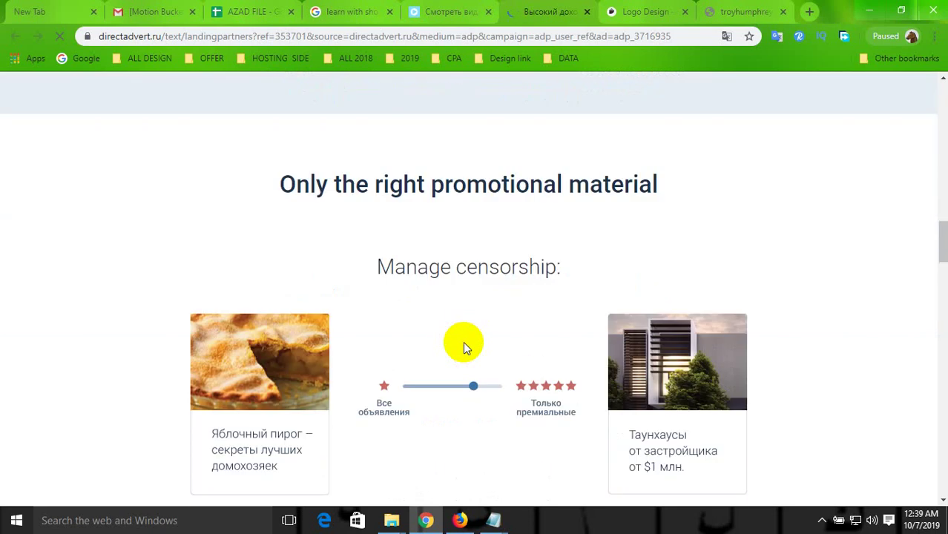
{"action": "scroll", "coordinate": [415, 304], "scroll_direction": "up", "scroll_amount": 2}
{"action": "right_click", "coordinate": [361, 249]}
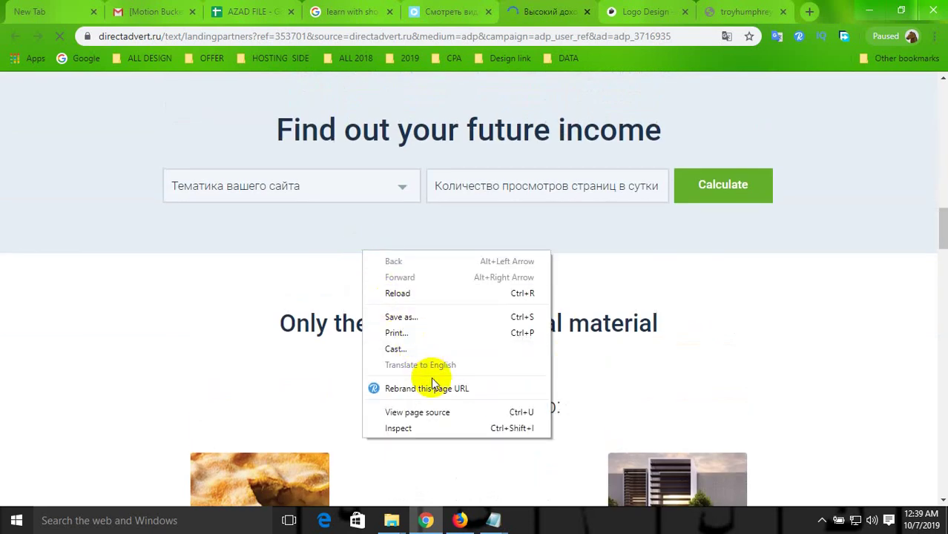
{"action": "left_click", "coordinate": [276, 291]}
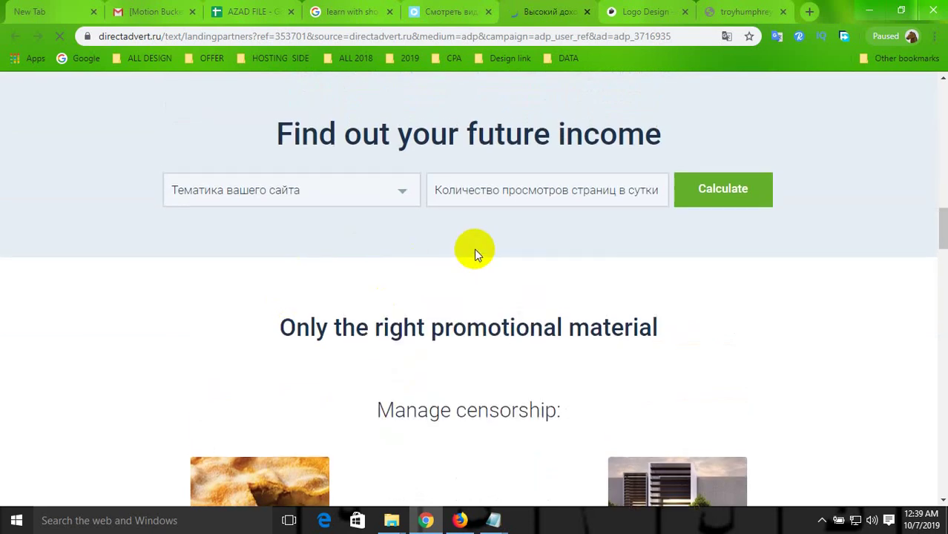
{"action": "scroll", "coordinate": [474, 249], "scroll_direction": "up", "scroll_amount": 4}
{"action": "scroll", "coordinate": [474, 248], "scroll_direction": "down", "scroll_amount": 3}
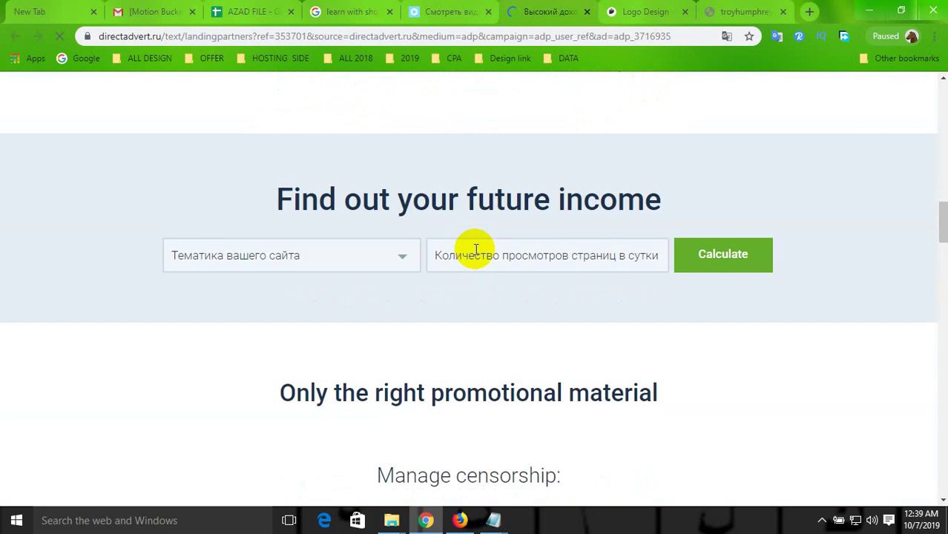
{"action": "scroll", "coordinate": [474, 248], "scroll_direction": "up", "scroll_amount": 5}
{"action": "scroll", "coordinate": [474, 248], "scroll_direction": "down", "scroll_amount": 10}
{"action": "scroll", "coordinate": [474, 248], "scroll_direction": "up", "scroll_amount": 3}
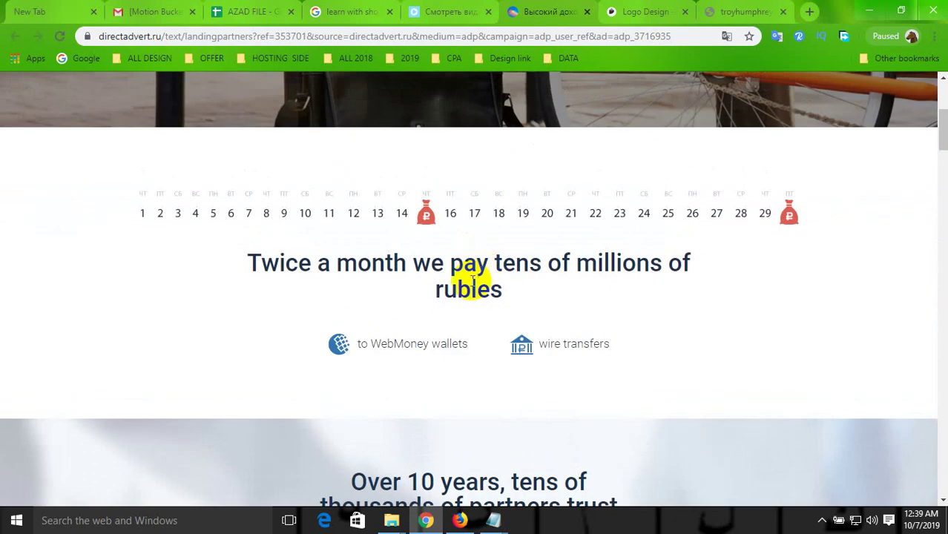
{"action": "scroll", "coordinate": [464, 275], "scroll_direction": "up", "scroll_amount": 4}
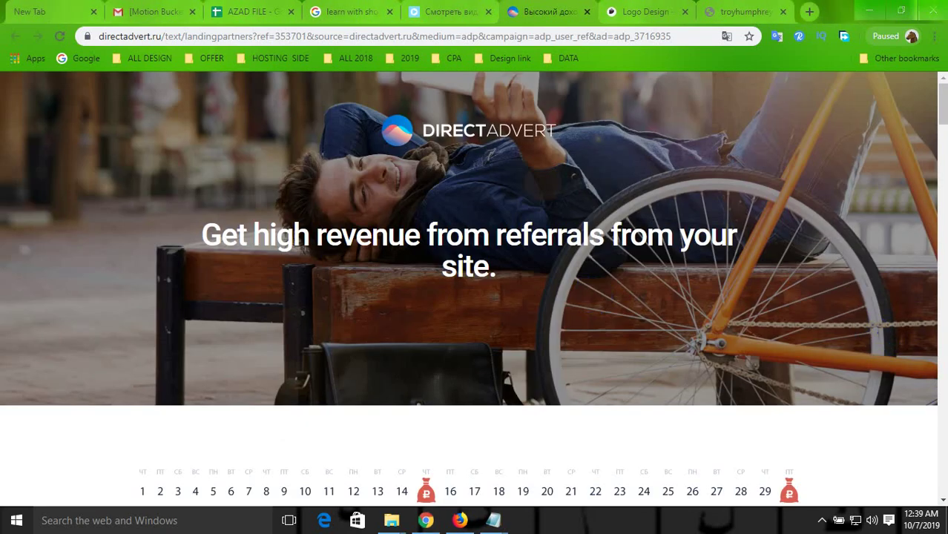
Scroll down to the Just leave a request form and select text around it
{"action": "left_click", "coordinate": [944, 88]}
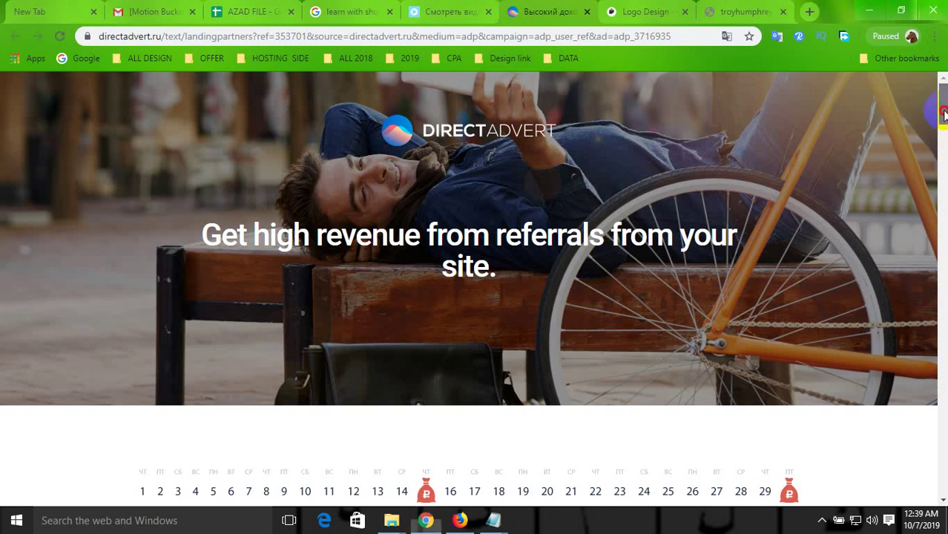
{"action": "left_click_drag", "start_coordinate": [943, 103], "coordinate": [943, 471]}
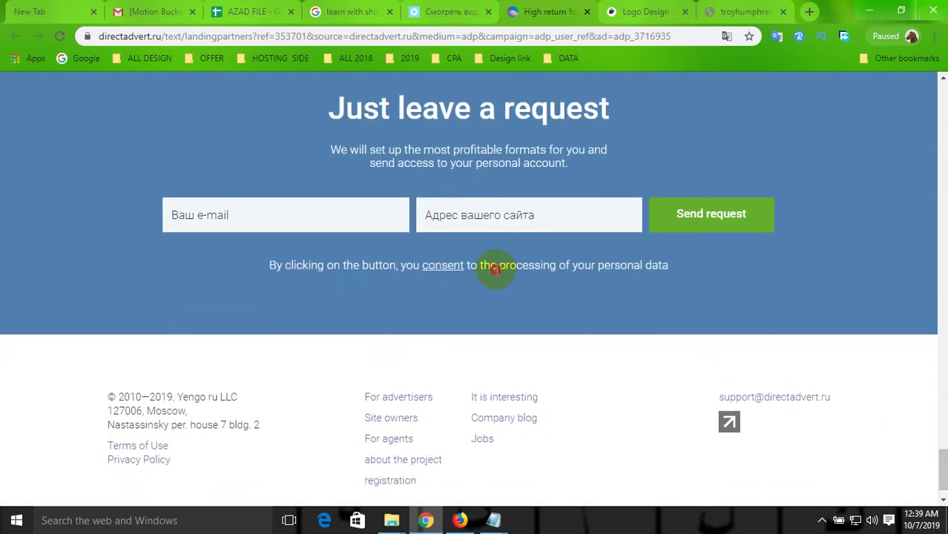
{"action": "left_click_drag", "start_coordinate": [495, 268], "coordinate": [425, 287]}
{"action": "left_click", "coordinate": [425, 288]}
{"action": "right_click", "coordinate": [425, 288]}
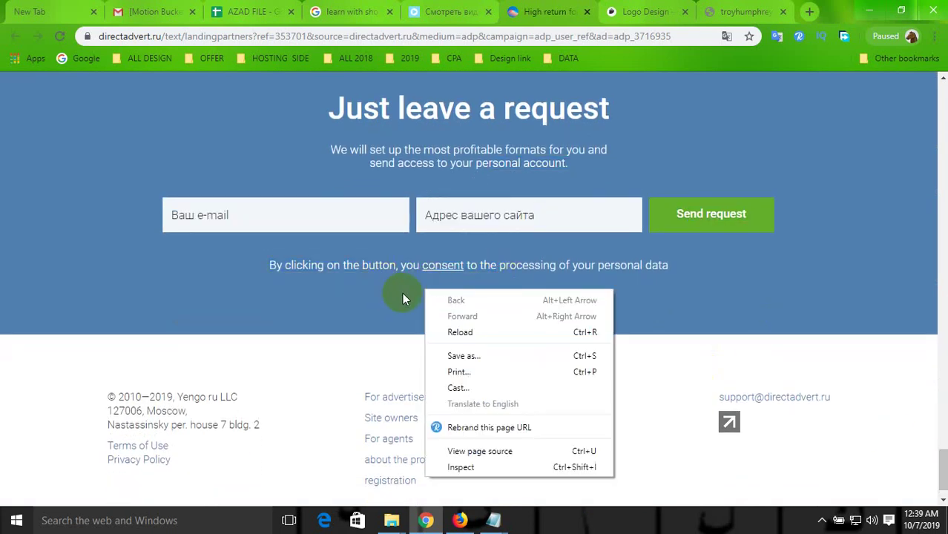
{"action": "left_click", "coordinate": [393, 305]}
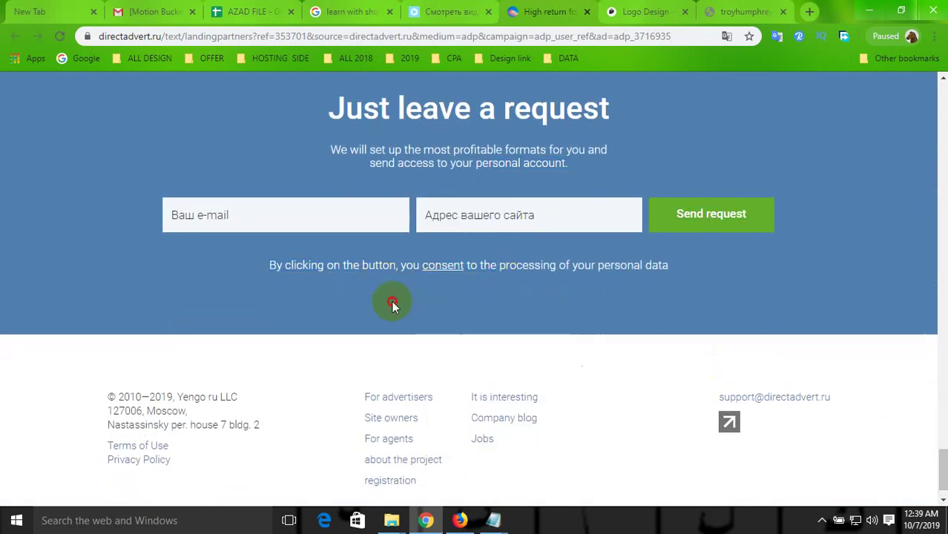
Open the personal data consent policy page and translate it into English
{"action": "left_click", "coordinate": [457, 268]}
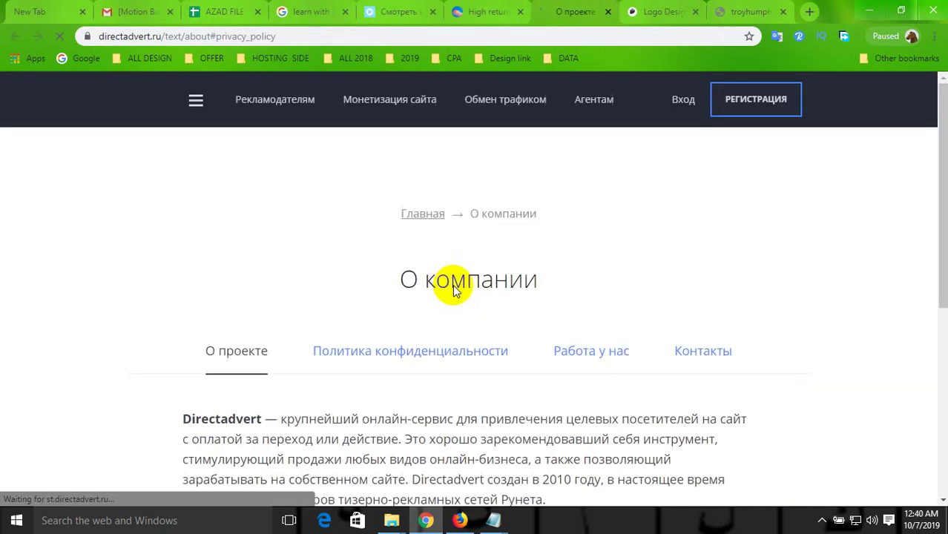
{"action": "scroll", "coordinate": [455, 285], "scroll_direction": "down", "scroll_amount": 5}
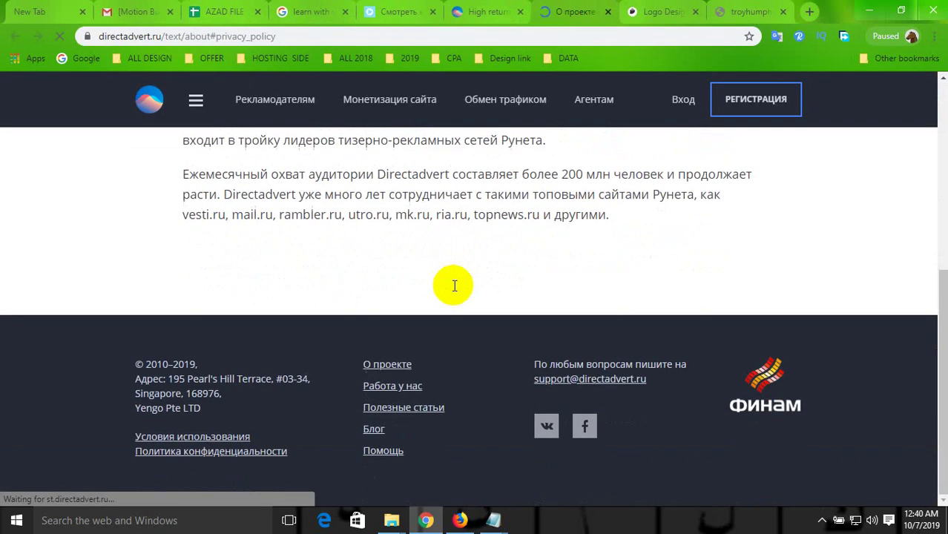
{"action": "right_click", "coordinate": [462, 267]}
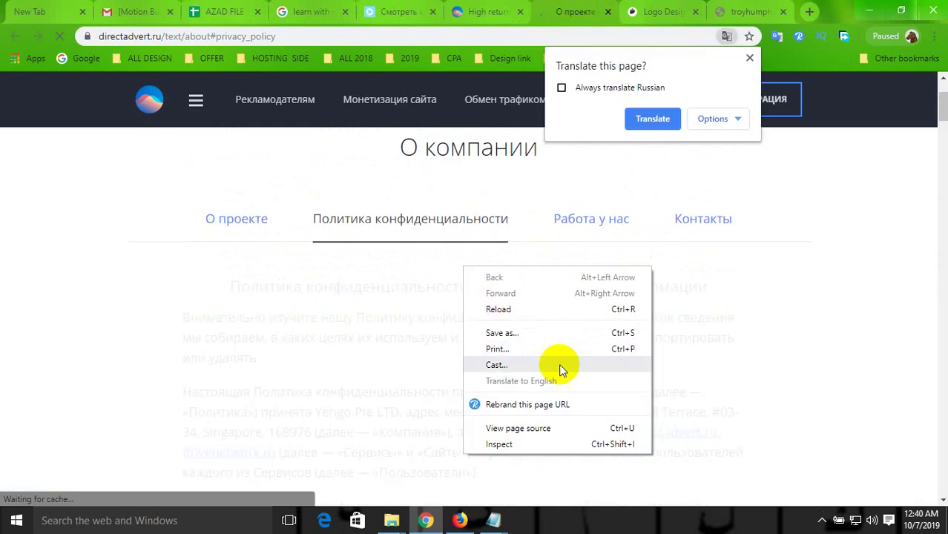
{"action": "left_click", "coordinate": [657, 134]}
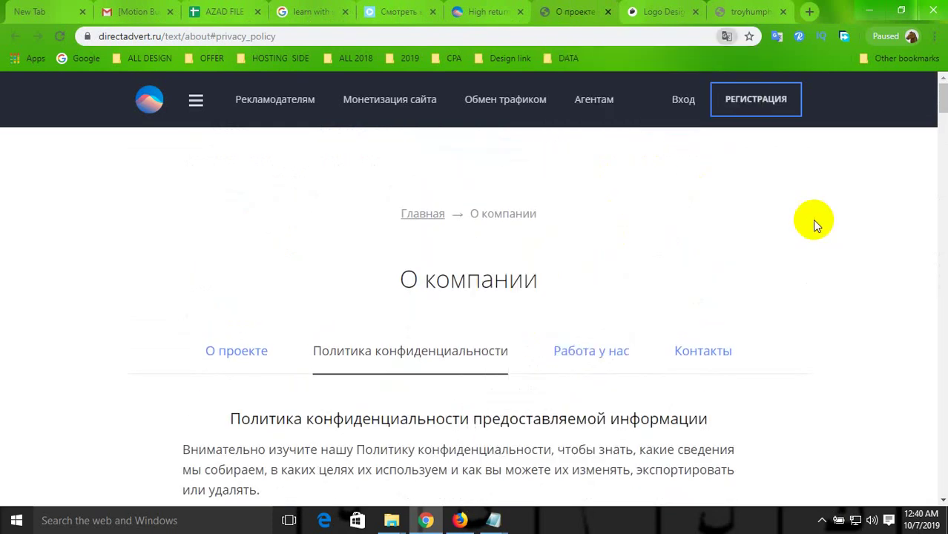
{"action": "right_click", "coordinate": [716, 205]}
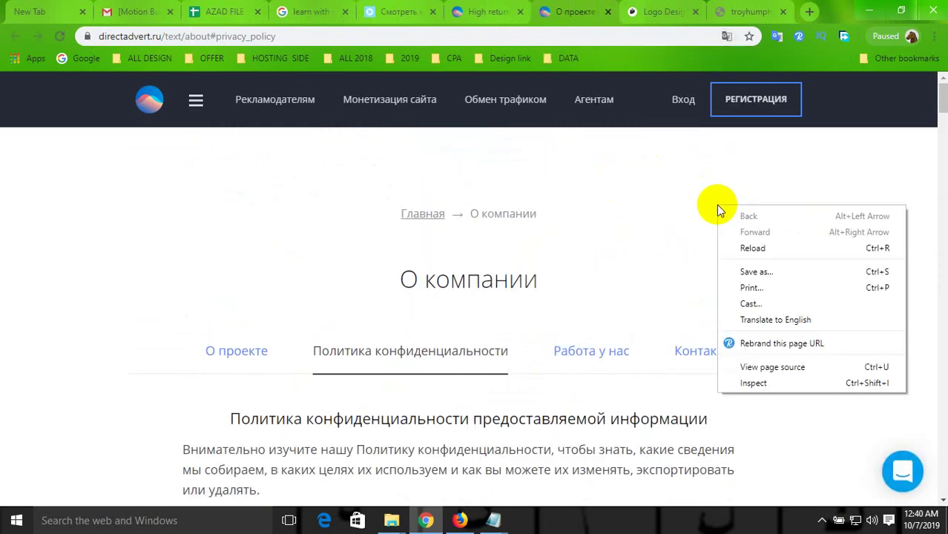
{"action": "left_click", "coordinate": [775, 320]}
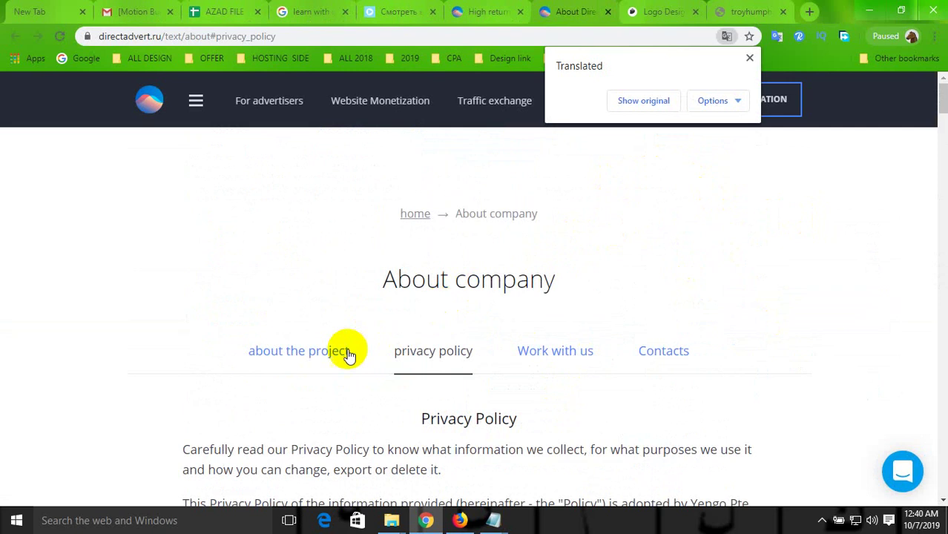
Scroll through the translated policy, then open the Get started now registration form
{"action": "scroll", "coordinate": [349, 352], "scroll_direction": "down", "scroll_amount": 3}
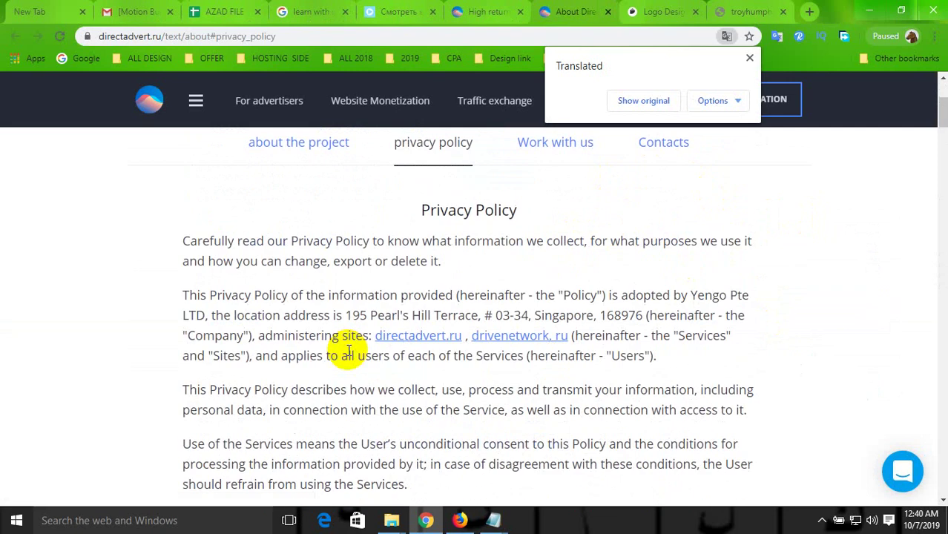
{"action": "scroll", "coordinate": [504, 304], "scroll_direction": "down", "scroll_amount": 4}
{"action": "scroll", "coordinate": [370, 385], "scroll_direction": "down", "scroll_amount": 5}
{"action": "scroll", "coordinate": [367, 386], "scroll_direction": "down", "scroll_amount": 5}
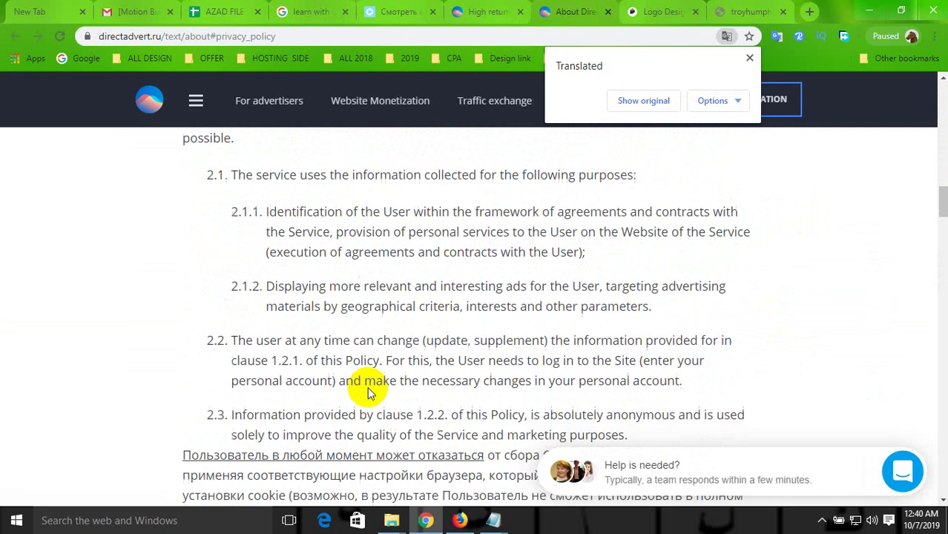
{"action": "scroll", "coordinate": [367, 386], "scroll_direction": "down", "scroll_amount": 5}
{"action": "scroll", "coordinate": [368, 390], "scroll_direction": "down", "scroll_amount": 5}
{"action": "scroll", "coordinate": [368, 389], "scroll_direction": "down", "scroll_amount": 4}
{"action": "scroll", "coordinate": [370, 389], "scroll_direction": "down", "scroll_amount": 5}
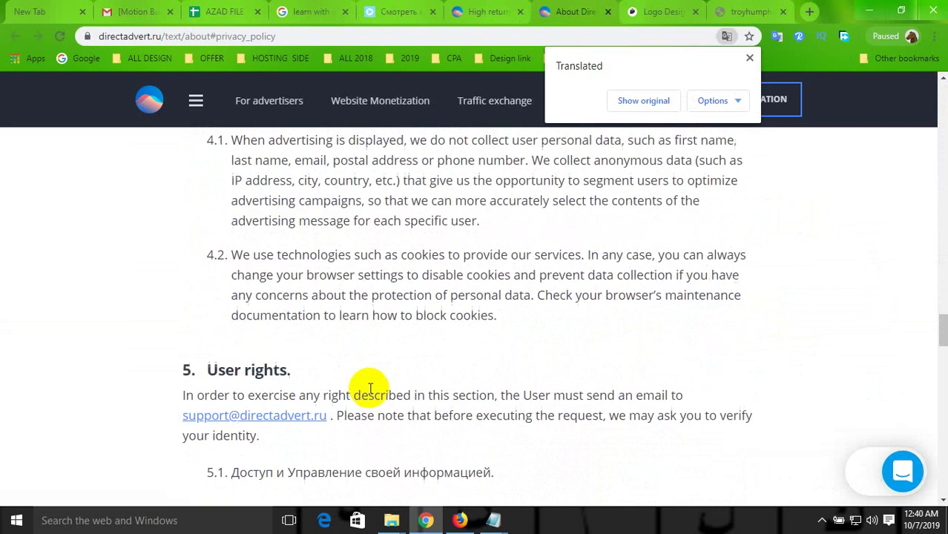
{"action": "scroll", "coordinate": [370, 387], "scroll_direction": "down", "scroll_amount": 4}
{"action": "scroll", "coordinate": [370, 388], "scroll_direction": "down", "scroll_amount": 2}
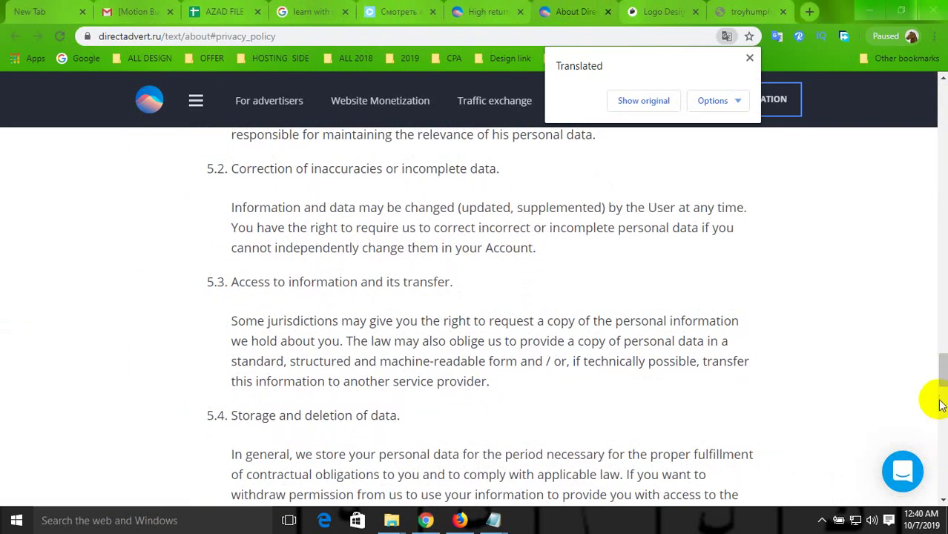
{"action": "mouse_move", "coordinate": [942, 402]}
{"action": "left_mouse_down"}
{"action": "mouse_move", "coordinate": [935, 482]}
{"action": "mouse_move", "coordinate": [895, 93]}
{"action": "left_mouse_up"}
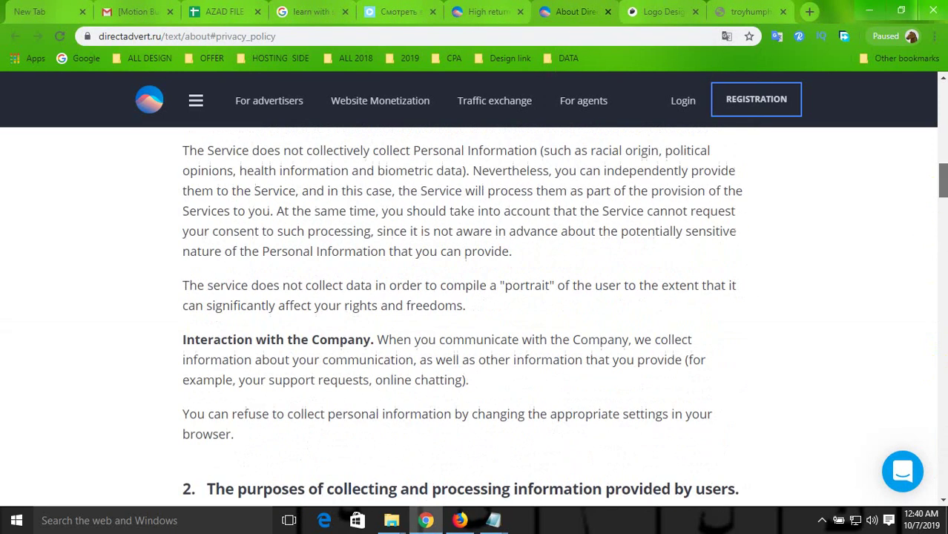
{"action": "left_click", "coordinate": [749, 115]}
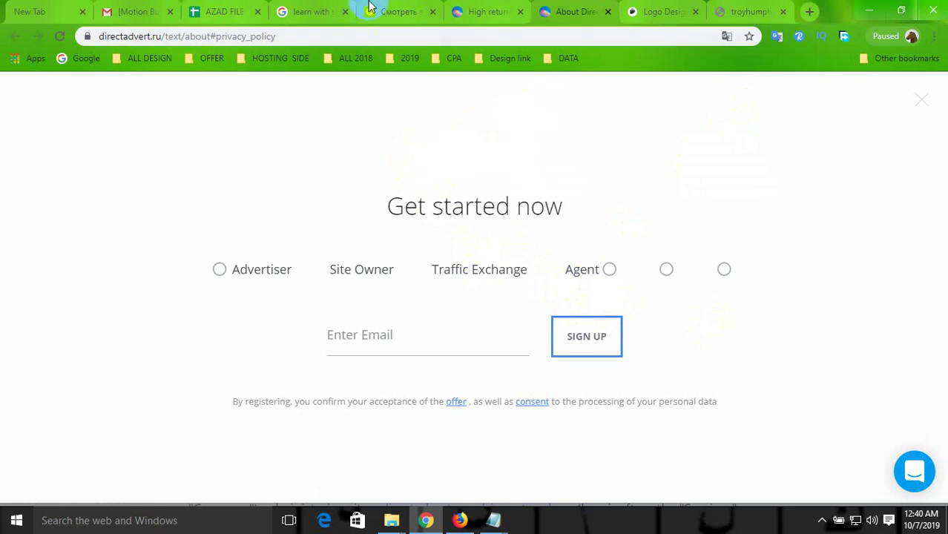
Paste the DirectAdvert privacy-policy URL into A25, removing the stray copy from I25
{"action": "left_click", "coordinate": [234, 10]}
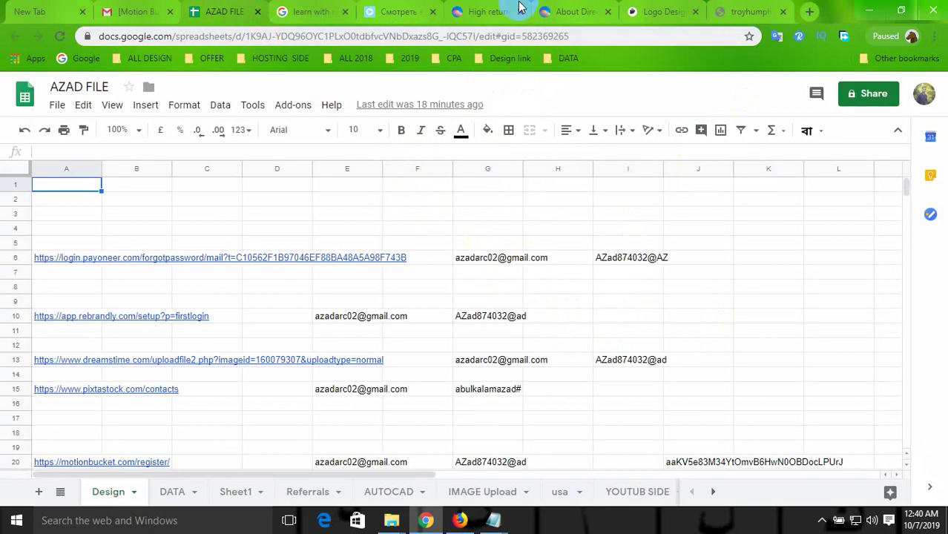
{"action": "left_click", "coordinate": [567, 11]}
{"action": "left_click", "coordinate": [476, 31]}
{"action": "left_click", "coordinate": [213, 7]}
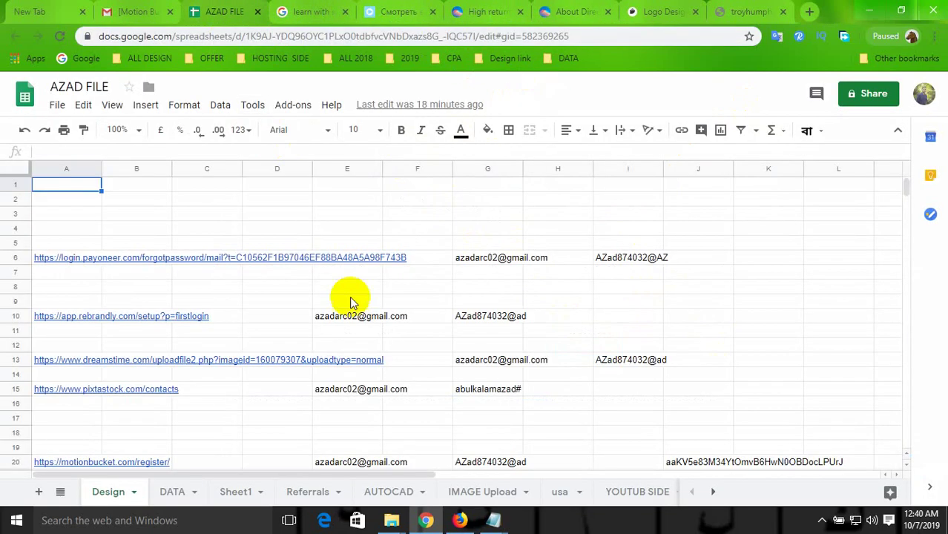
{"action": "scroll", "coordinate": [413, 409], "scroll_direction": "down", "scroll_amount": 2}
{"action": "left_click", "coordinate": [634, 434]}
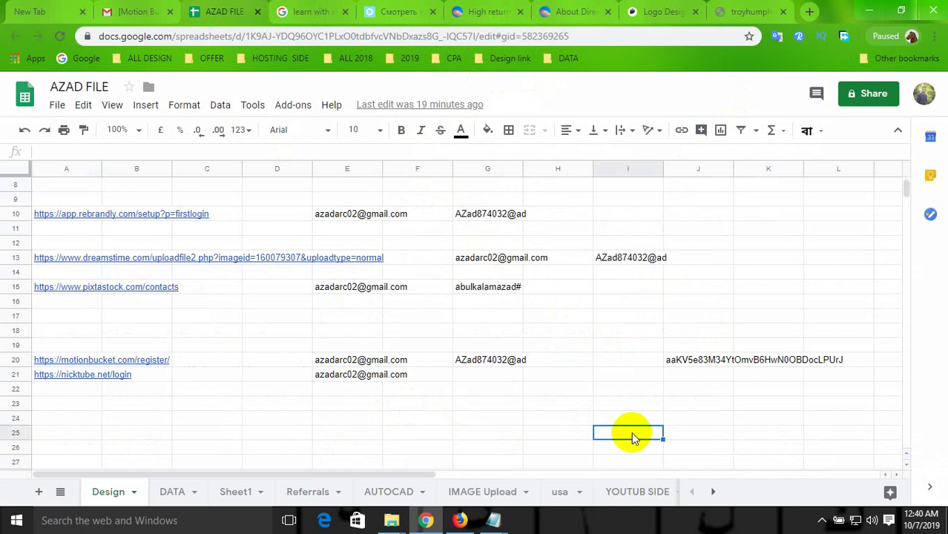
{"action": "type", "text": "https://www.directadvert.ru/text/about#privacy_policy"}
{"action": "left_click", "coordinate": [539, 436]}
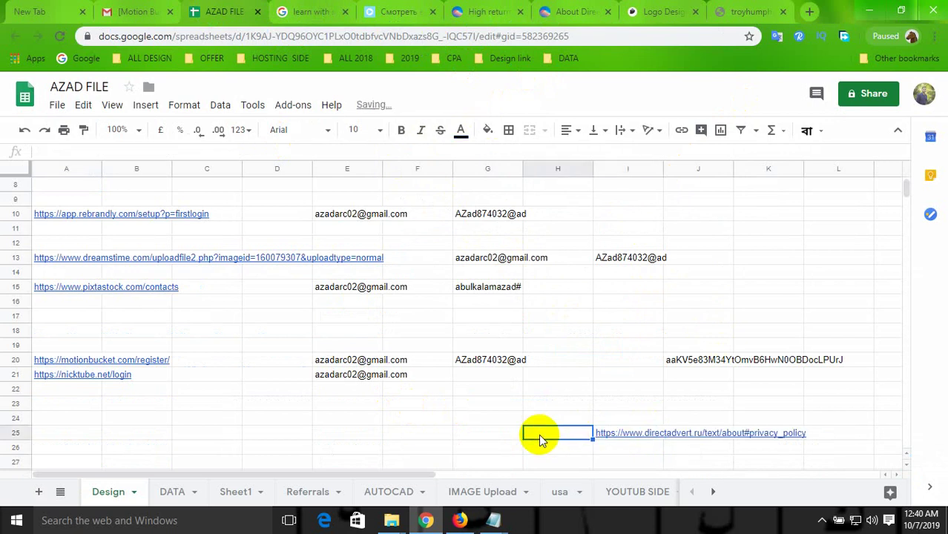
{"action": "left_click", "coordinate": [578, 11]}
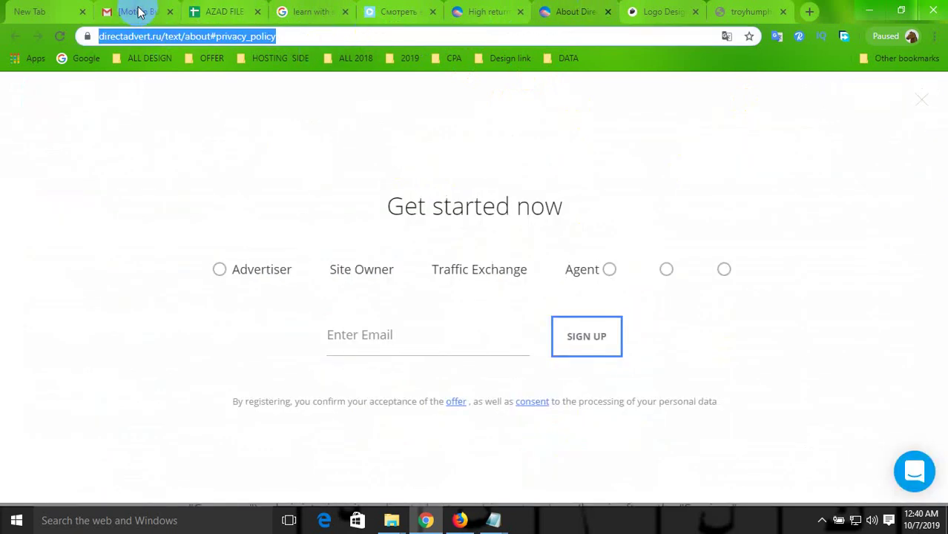
{"action": "left_click", "coordinate": [219, 11]}
{"action": "left_click", "coordinate": [70, 434]}
{"action": "type", "text": "https://www.directadvert.ru/text/about#privacy_policy"}
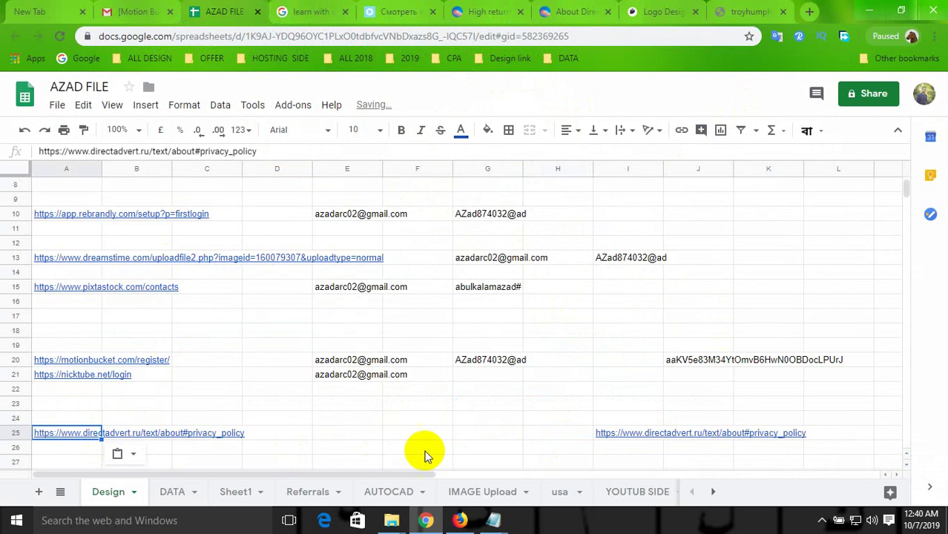
{"action": "left_click", "coordinate": [611, 431]}
{"action": "key", "text": "Delete"}
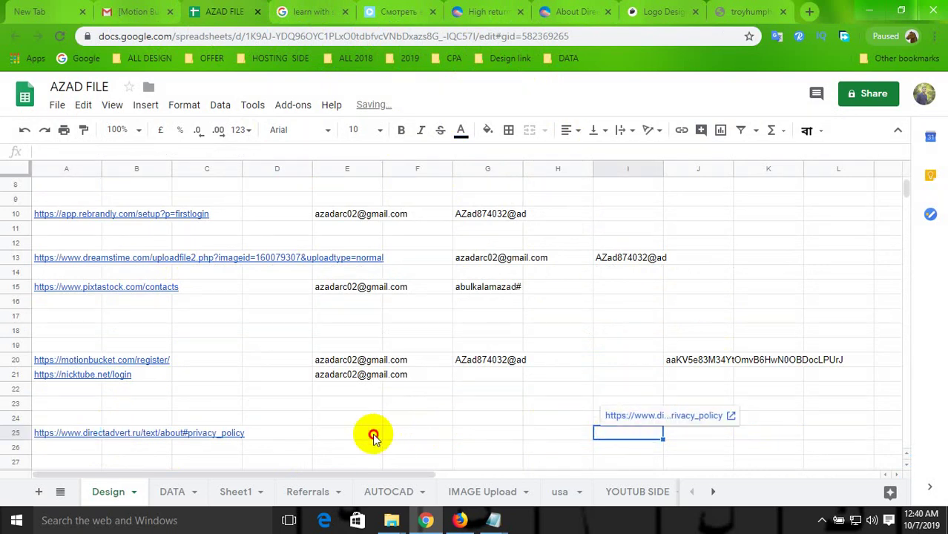
Copy the account email from E21 to E25 and the password from G20 to G25
{"action": "left_click", "coordinate": [373, 436]}
{"action": "left_click", "coordinate": [353, 376]}
{"action": "key", "text": "ctrl+c"}
{"action": "left_click", "coordinate": [345, 433]}
{"action": "key", "text": "ctrl+v"}
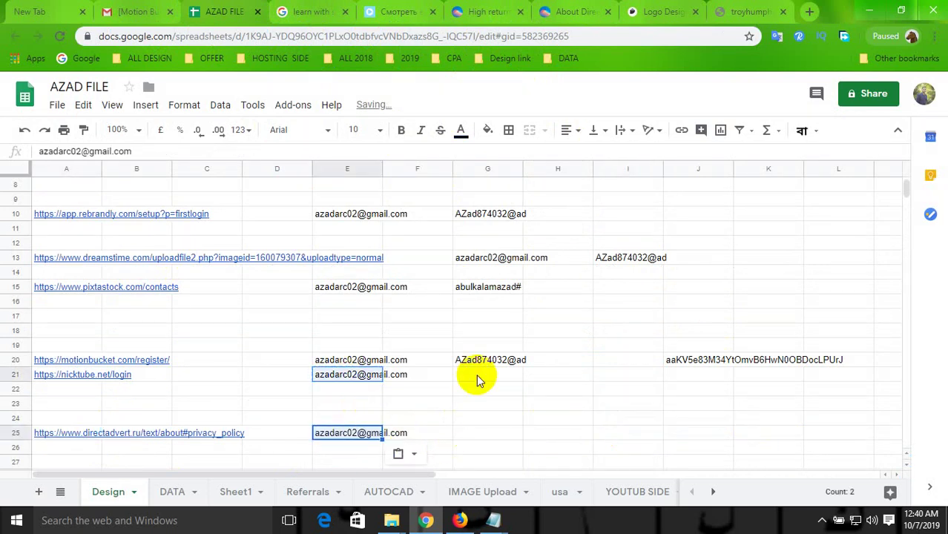
{"action": "left_click", "coordinate": [482, 362]}
{"action": "key", "text": "ctrl+c"}
{"action": "left_click", "coordinate": [481, 433]}
{"action": "key", "text": "ctrl+v"}
{"action": "left_click", "coordinate": [595, 443]}
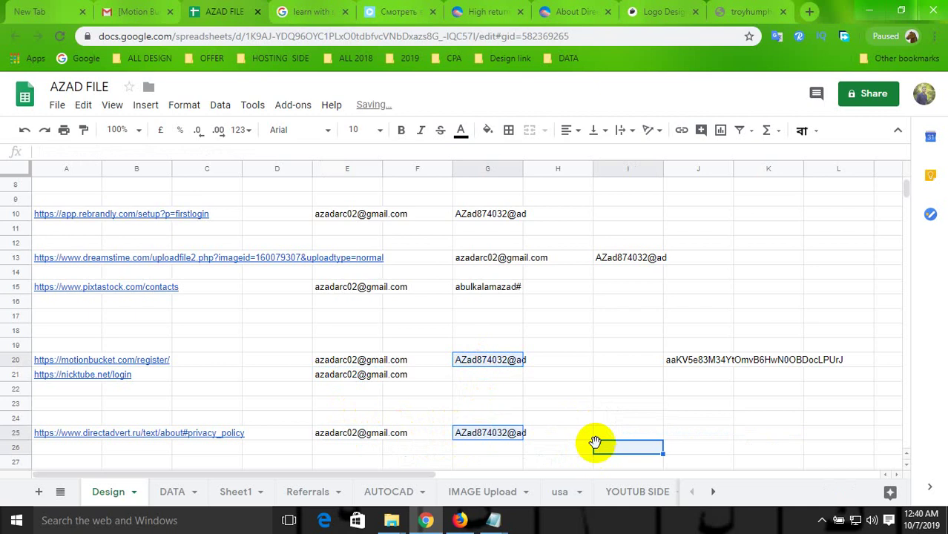
Autofill the saved account email, select the Advertiser role, and submit the sign-up
{"action": "left_click", "coordinate": [583, 11]}
{"action": "left_click", "coordinate": [437, 350]}
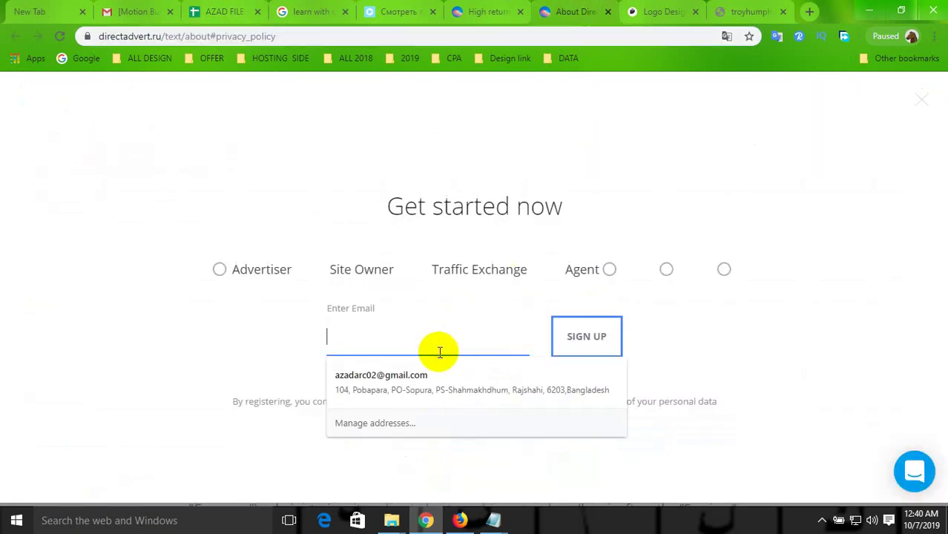
{"action": "left_click", "coordinate": [412, 376]}
{"action": "left_click", "coordinate": [573, 342]}
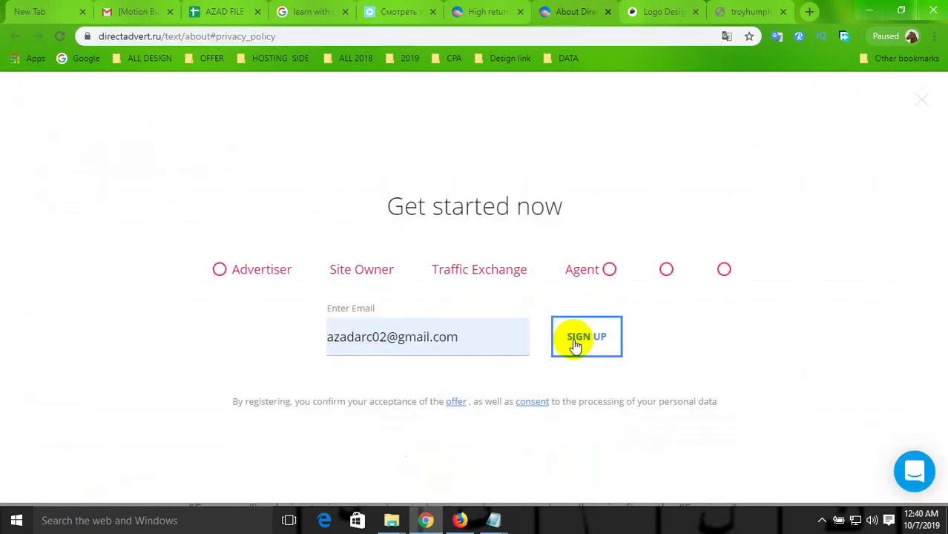
{"action": "left_click", "coordinate": [609, 270]}
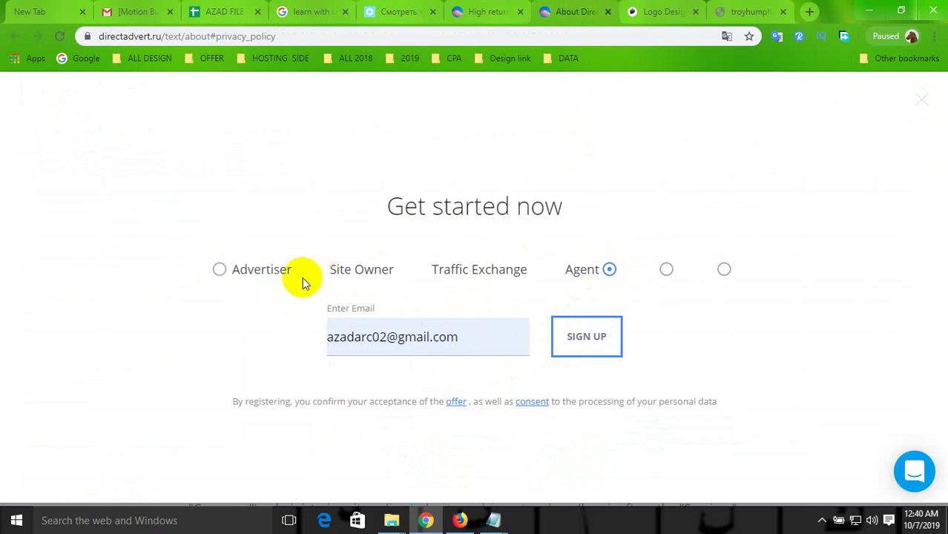
{"action": "left_click", "coordinate": [221, 276]}
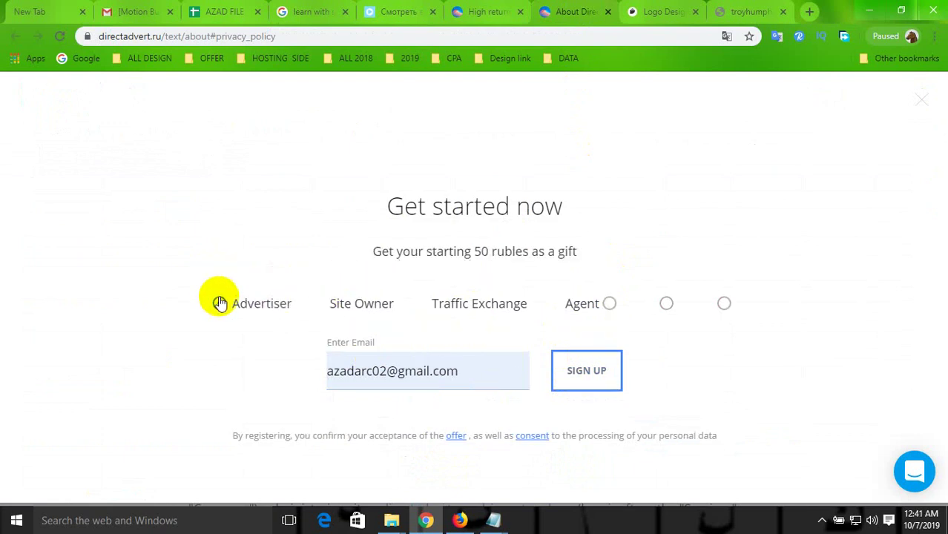
{"action": "left_click", "coordinate": [607, 305]}
{"action": "left_click", "coordinate": [233, 271]}
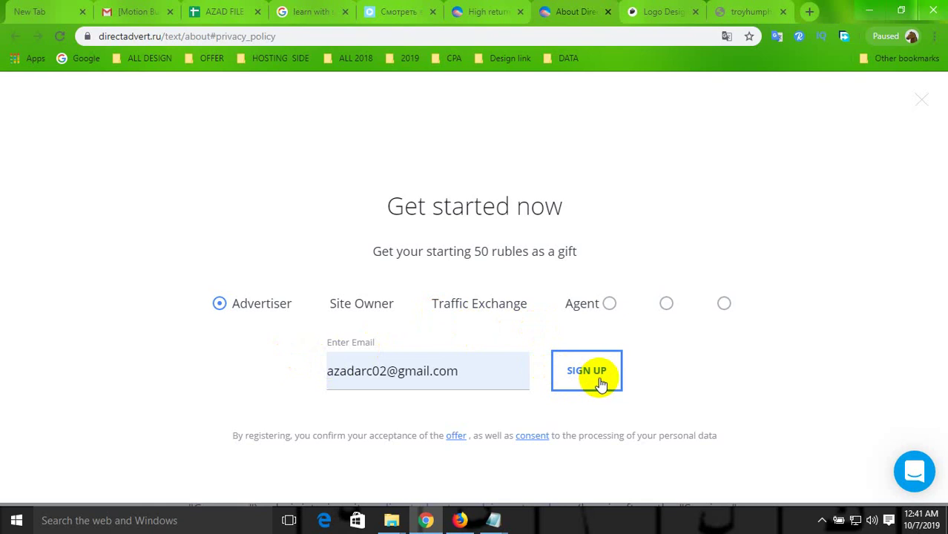
{"action": "left_click", "coordinate": [584, 355]}
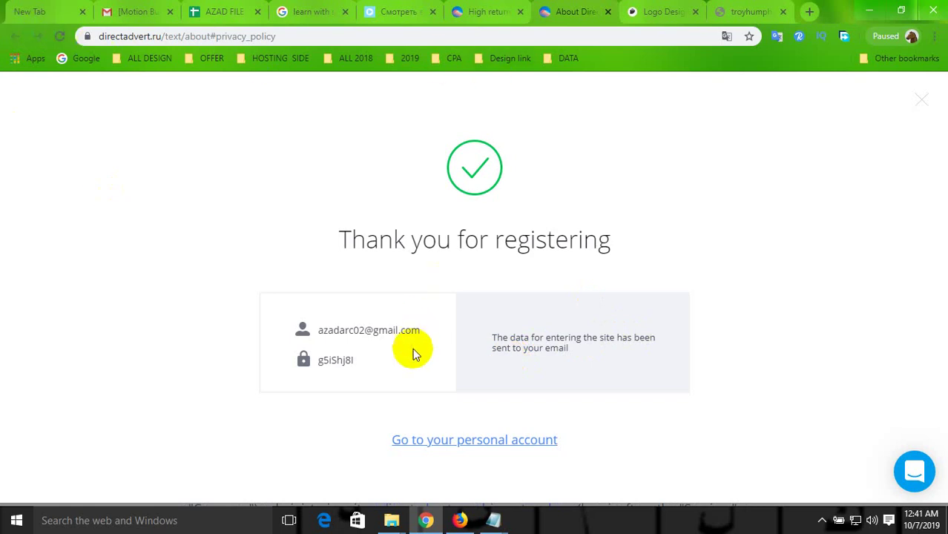
Enter the new personal account, close the Facebook popup, and browse Security, Analytics and Password settings
{"action": "left_click", "coordinate": [438, 440]}
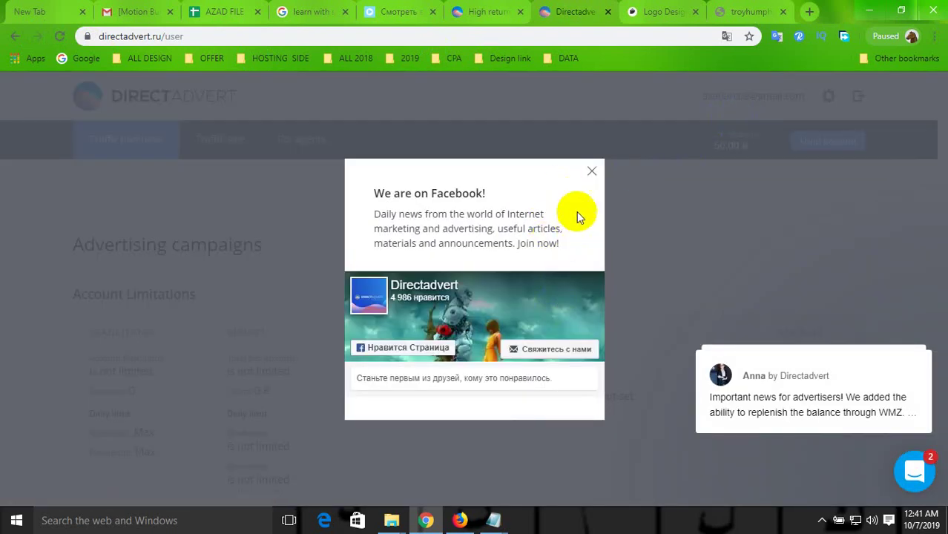
{"action": "left_click", "coordinate": [591, 171]}
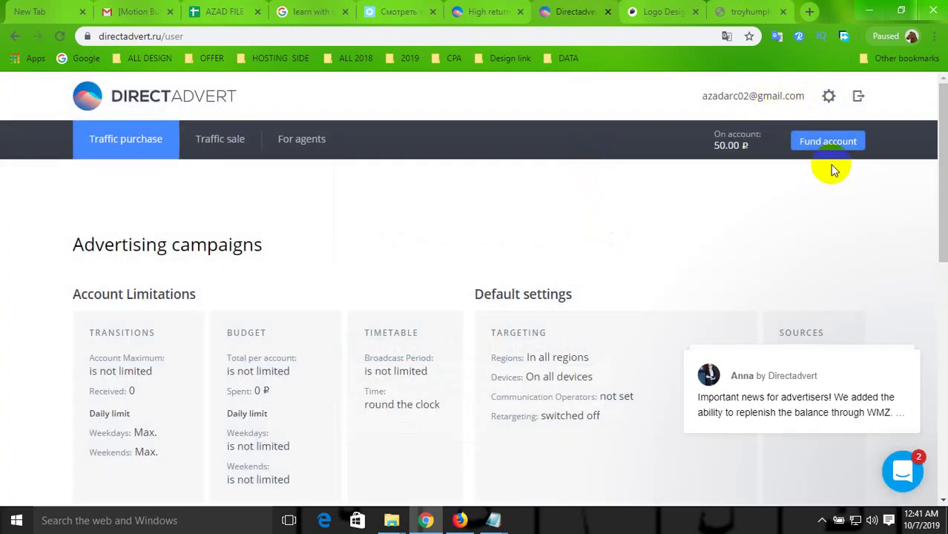
{"action": "left_click", "coordinate": [830, 98]}
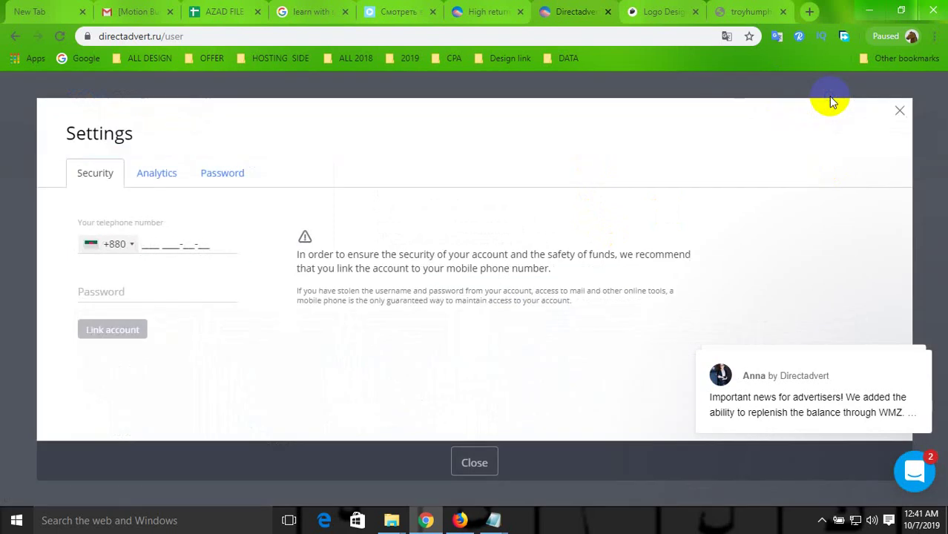
{"action": "left_click", "coordinate": [167, 182]}
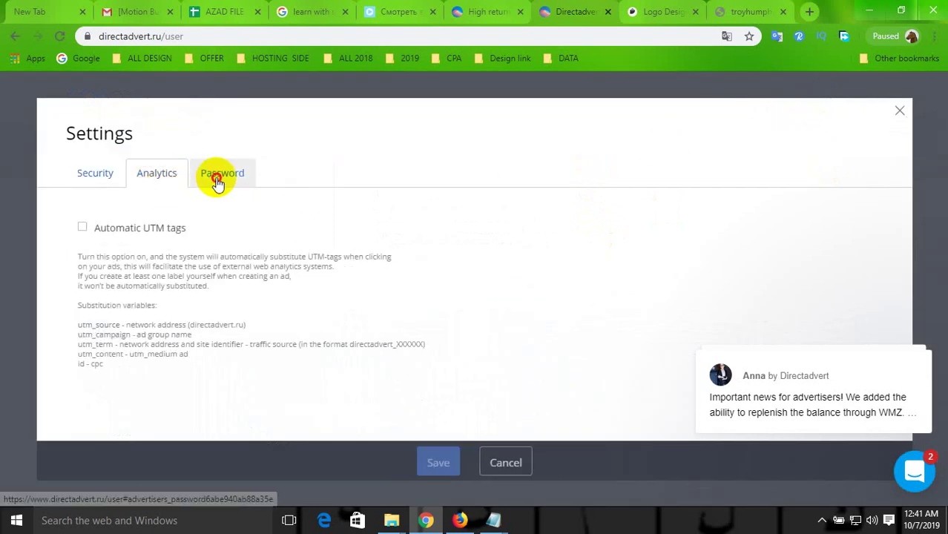
{"action": "left_click", "coordinate": [215, 180]}
{"action": "left_click", "coordinate": [172, 178]}
{"action": "left_click", "coordinate": [112, 173]}
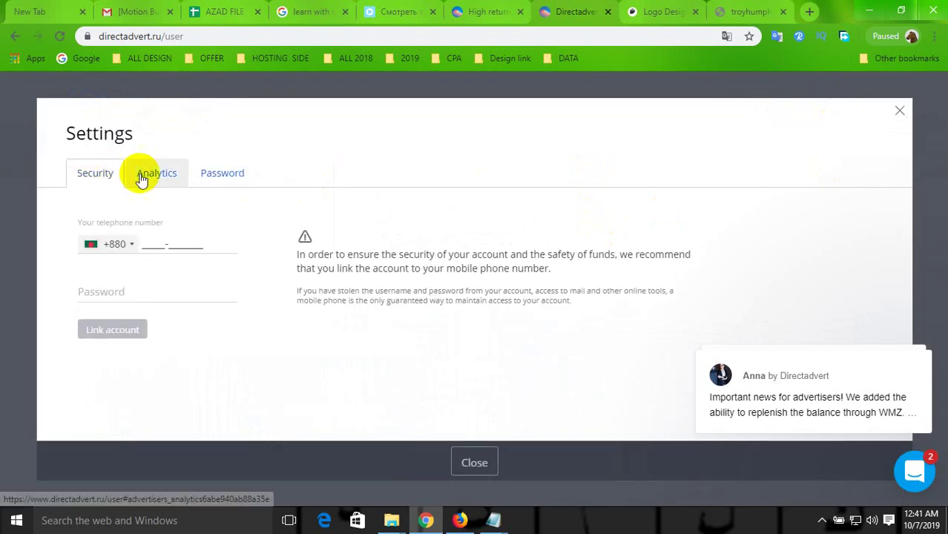
{"action": "left_click", "coordinate": [141, 293]}
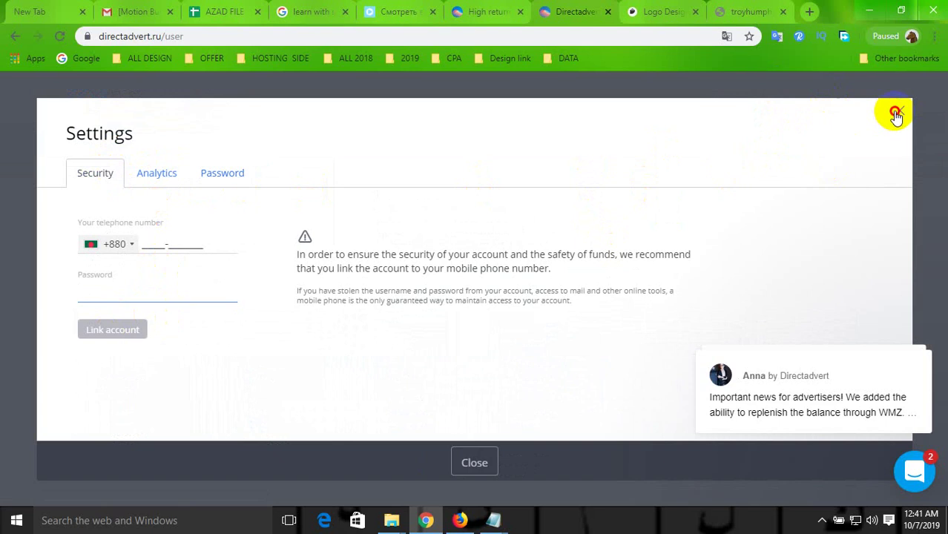
{"action": "left_click", "coordinate": [900, 111]}
{"action": "mouse_move", "coordinate": [771, 345]}
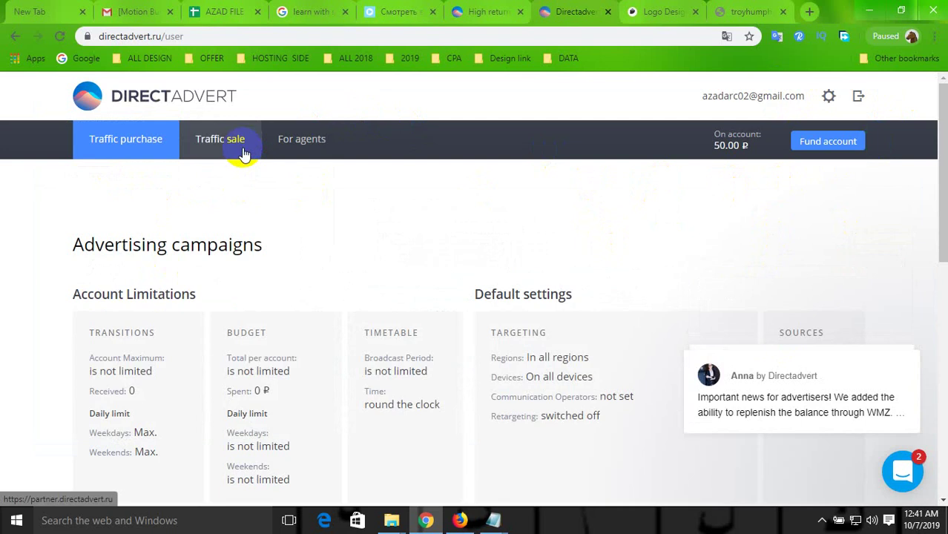
Start a new ad listing with a new campaign, then close it without saving
{"action": "left_click", "coordinate": [208, 104]}
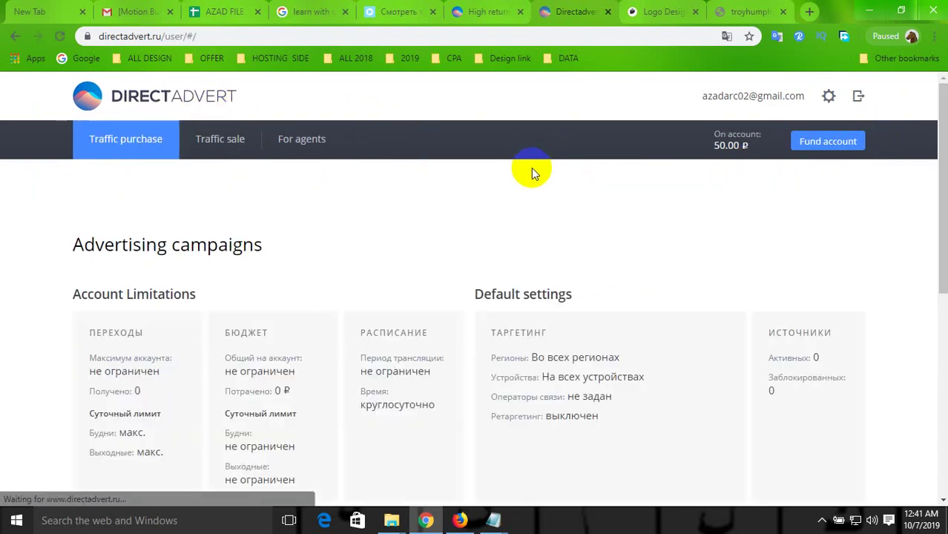
{"action": "scroll", "coordinate": [497, 238], "scroll_direction": "down", "scroll_amount": 2}
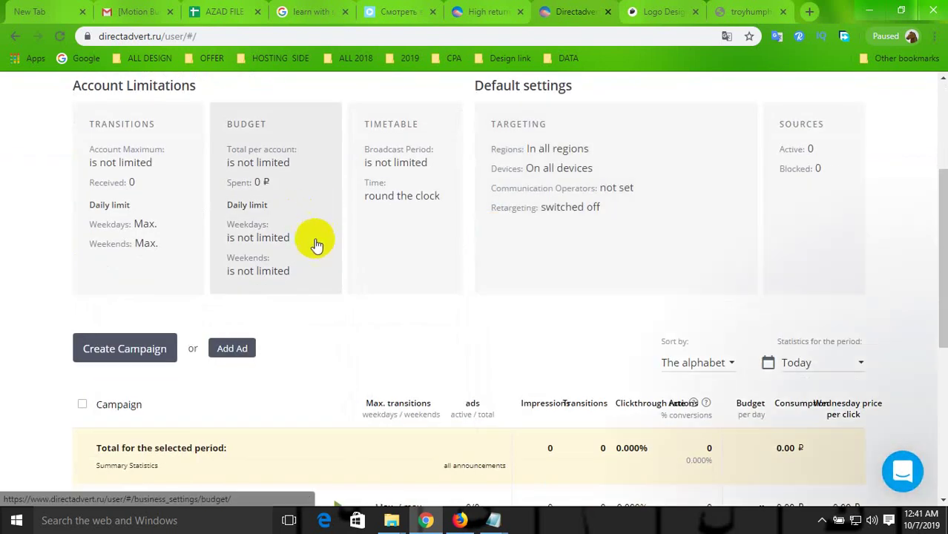
{"action": "left_click", "coordinate": [252, 357]}
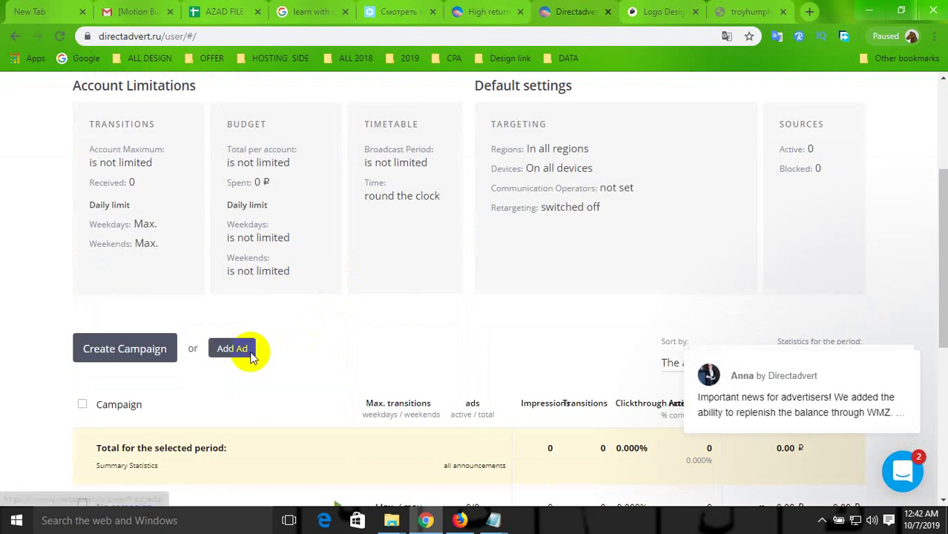
{"action": "scroll", "coordinate": [367, 332], "scroll_direction": "down", "scroll_amount": 1}
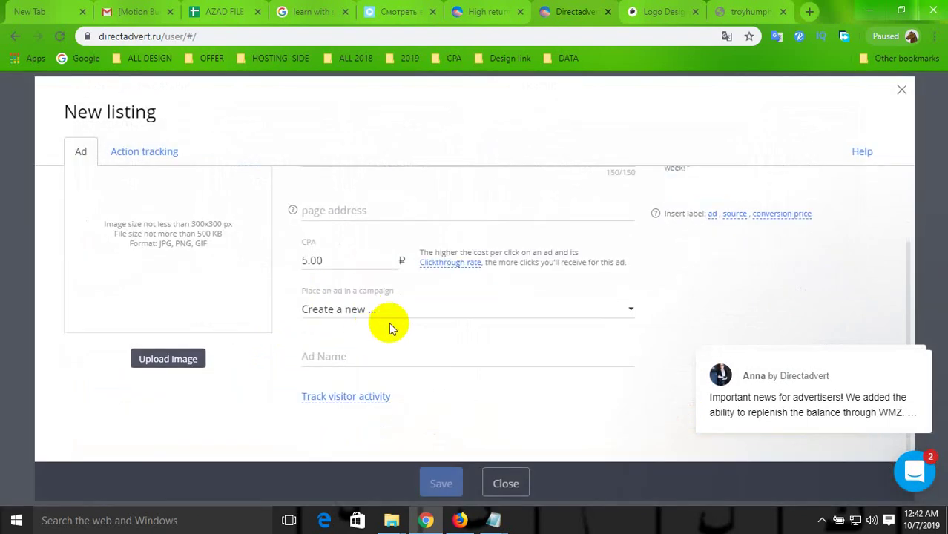
{"action": "scroll", "coordinate": [391, 322], "scroll_direction": "up", "scroll_amount": 2}
{"action": "scroll", "coordinate": [392, 323], "scroll_direction": "down", "scroll_amount": 2}
{"action": "left_click", "coordinate": [384, 313]}
{"action": "left_click", "coordinate": [364, 357]}
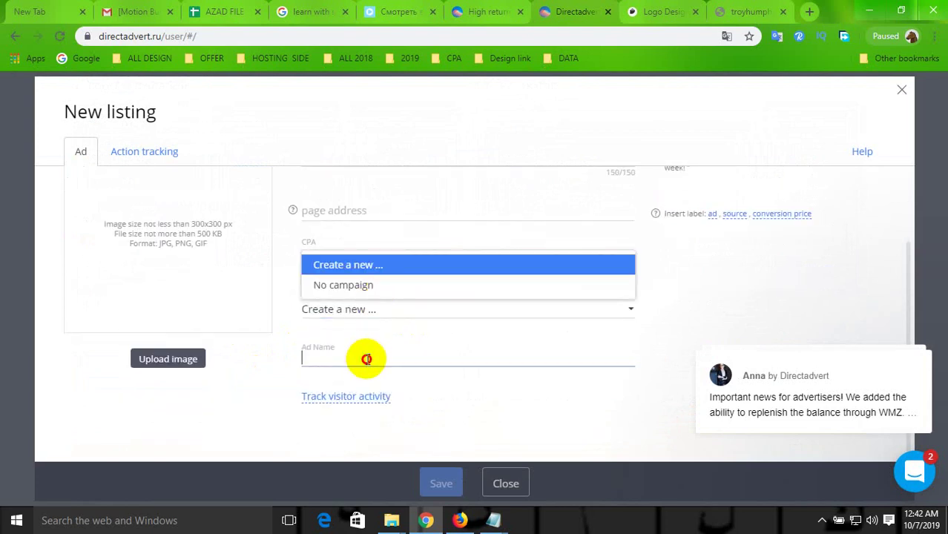
{"action": "scroll", "coordinate": [257, 345], "scroll_direction": "up", "scroll_amount": 3}
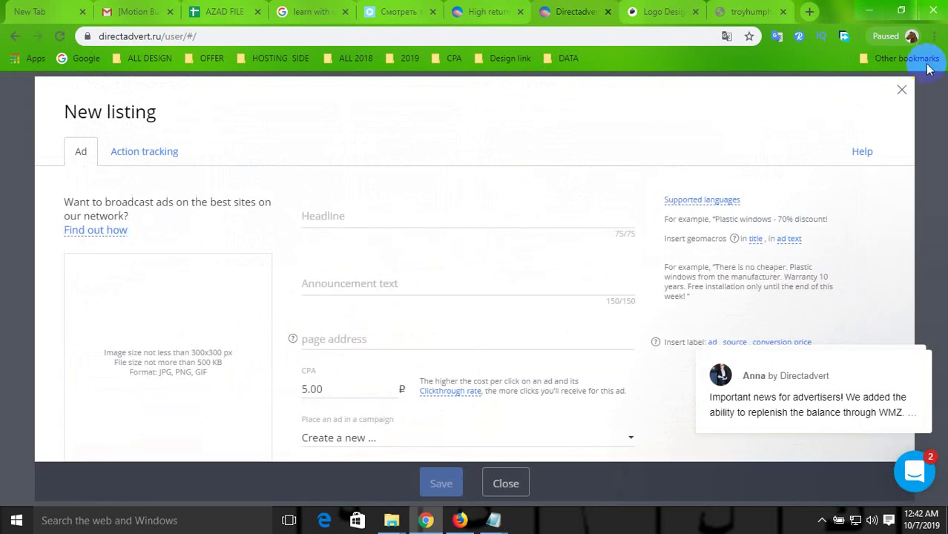
{"action": "left_click", "coordinate": [902, 90]}
Look at the account settings, close them, and log out of the advertiser account
{"action": "scroll", "coordinate": [477, 212], "scroll_direction": "up", "scroll_amount": 3}
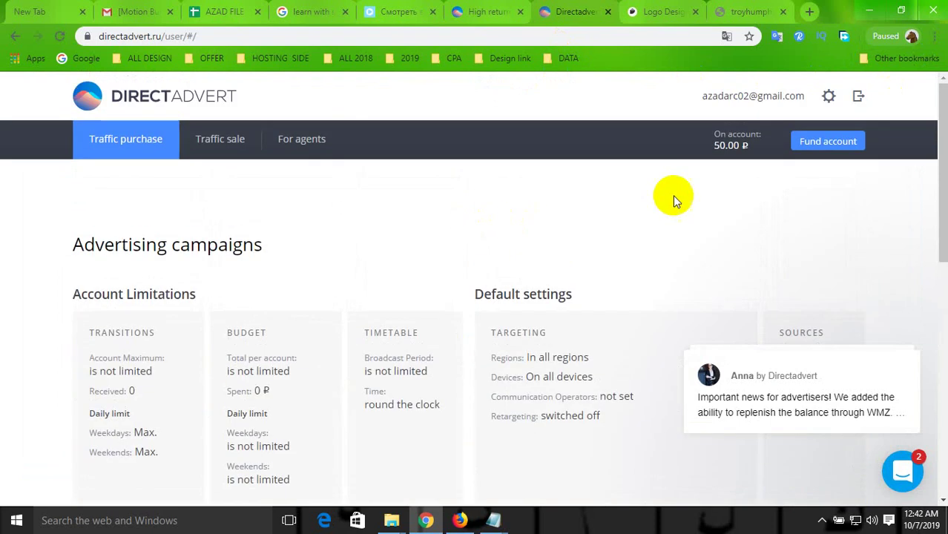
{"action": "left_click", "coordinate": [828, 96]}
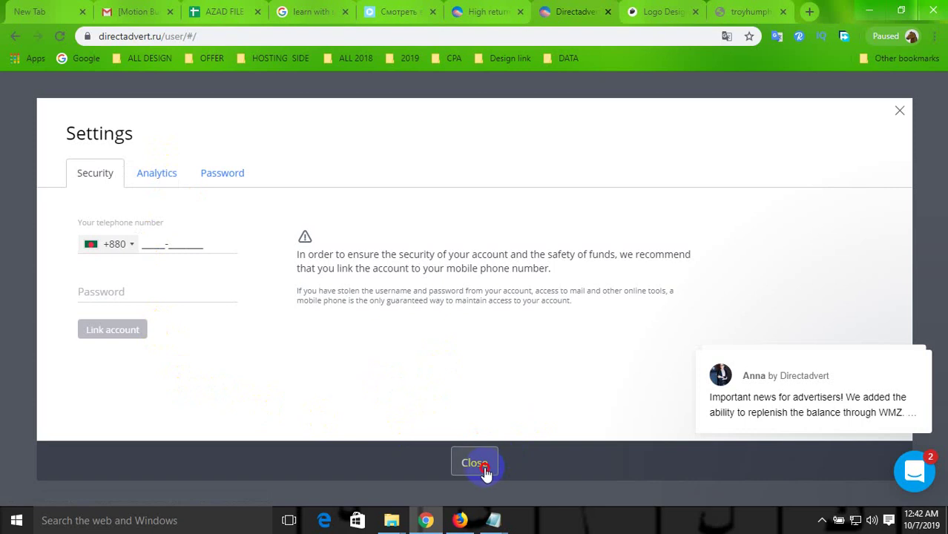
{"action": "left_click", "coordinate": [899, 111]}
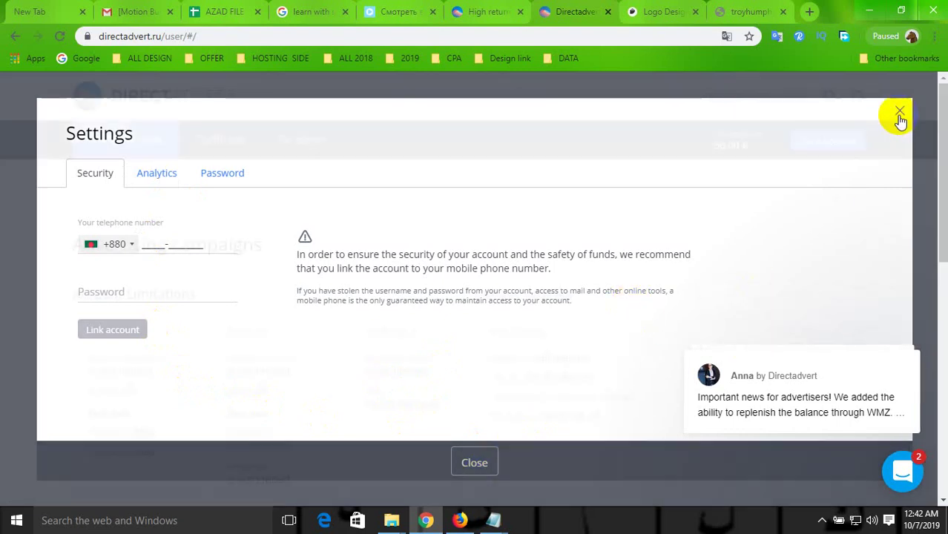
{"action": "left_click", "coordinate": [862, 98]}
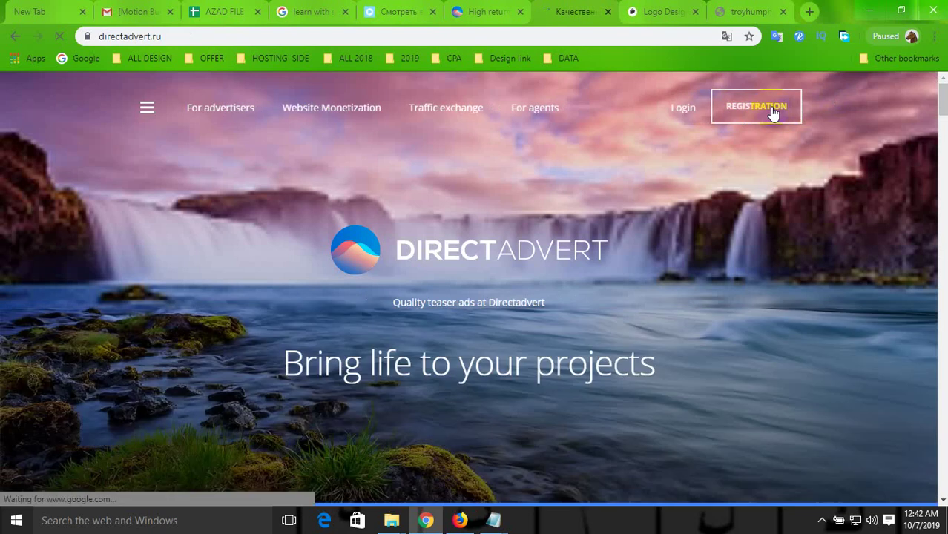
Open Registration, autofill the saved account e-mail, and choose the rightmost unlabeled account option
{"action": "left_click", "coordinate": [771, 109]}
{"action": "left_click", "coordinate": [478, 339]}
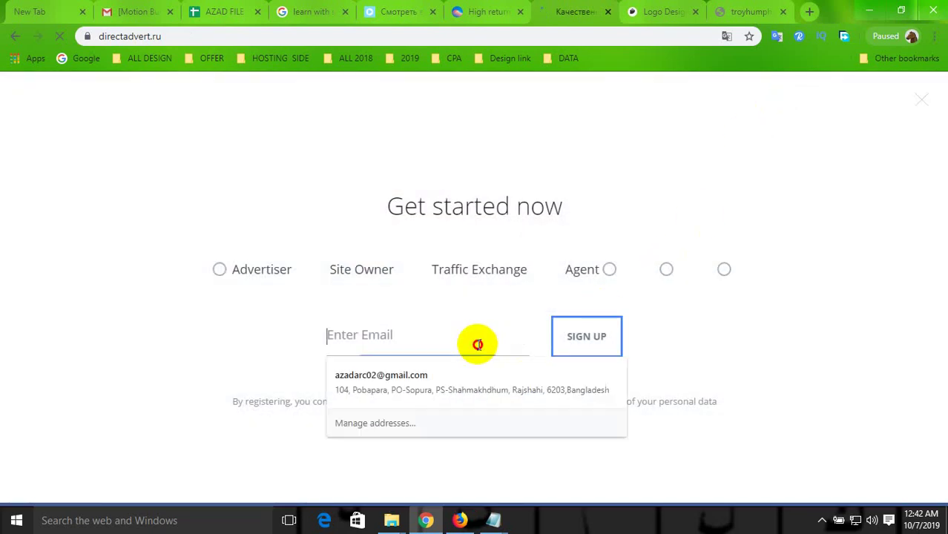
{"action": "left_click", "coordinate": [505, 376]}
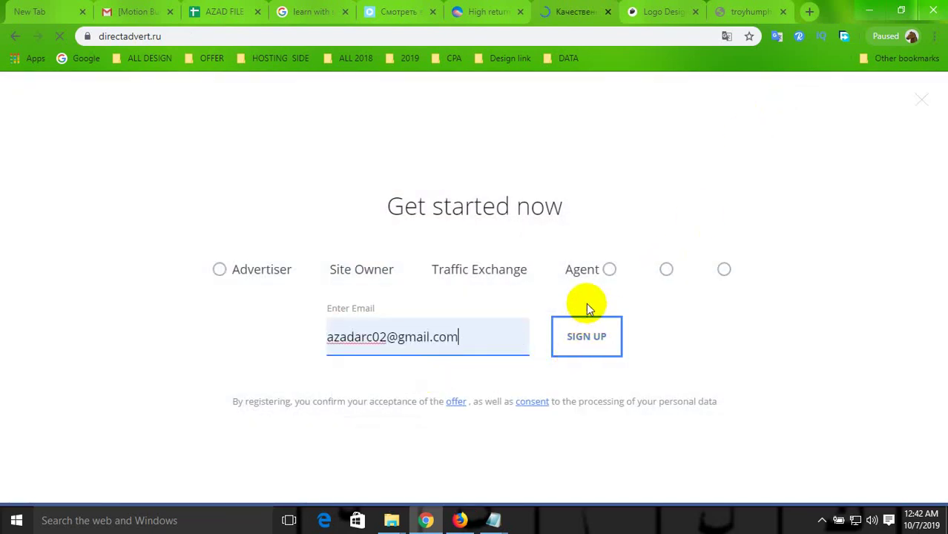
{"action": "triple_click", "coordinate": [607, 272]}
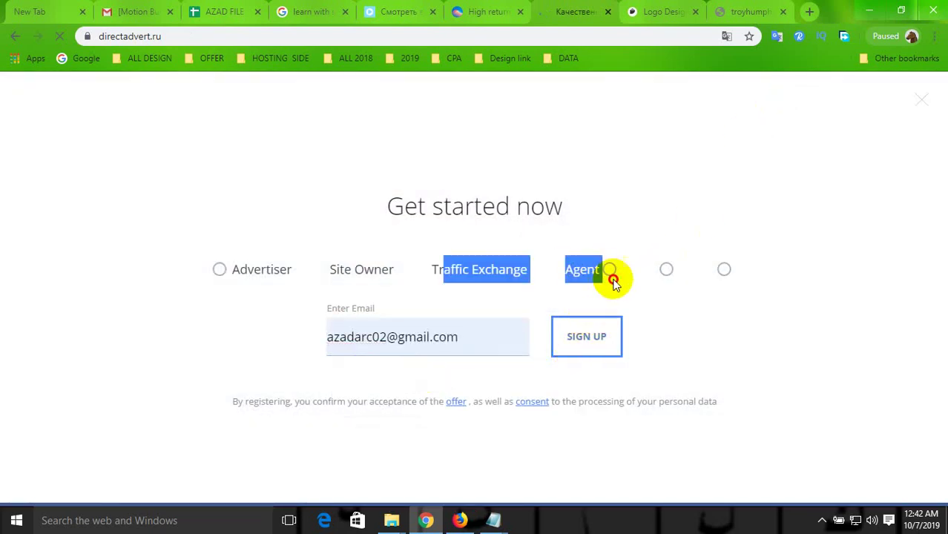
{"action": "left_click", "coordinate": [684, 320]}
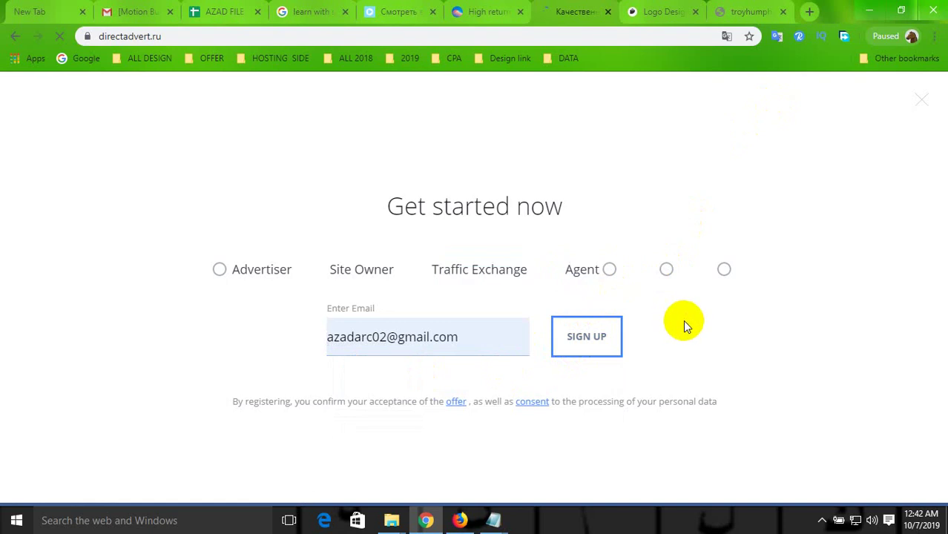
{"action": "left_click", "coordinate": [667, 270]}
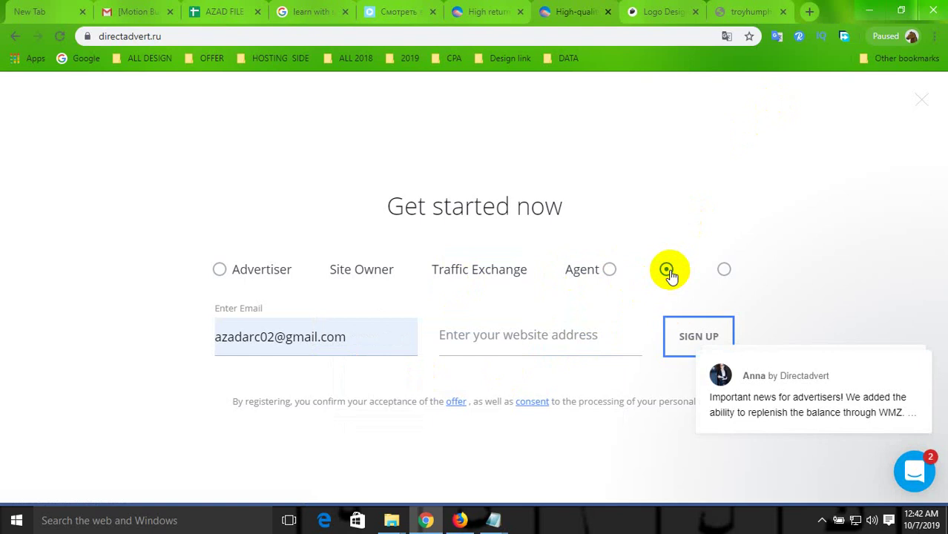
{"action": "left_click", "coordinate": [718, 276]}
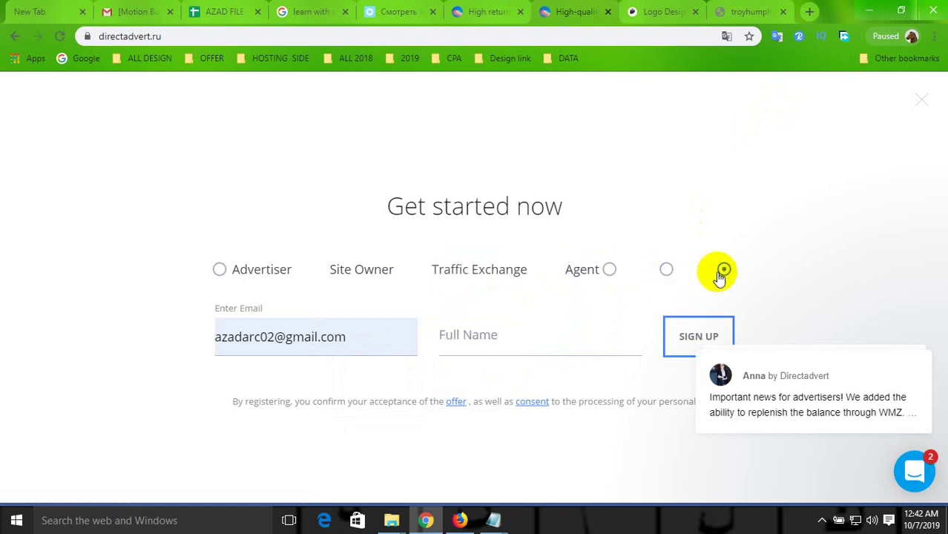
Select the form heading and role labels to copy them
{"action": "left_click", "coordinate": [509, 326]}
{"action": "left_click", "coordinate": [738, 297]}
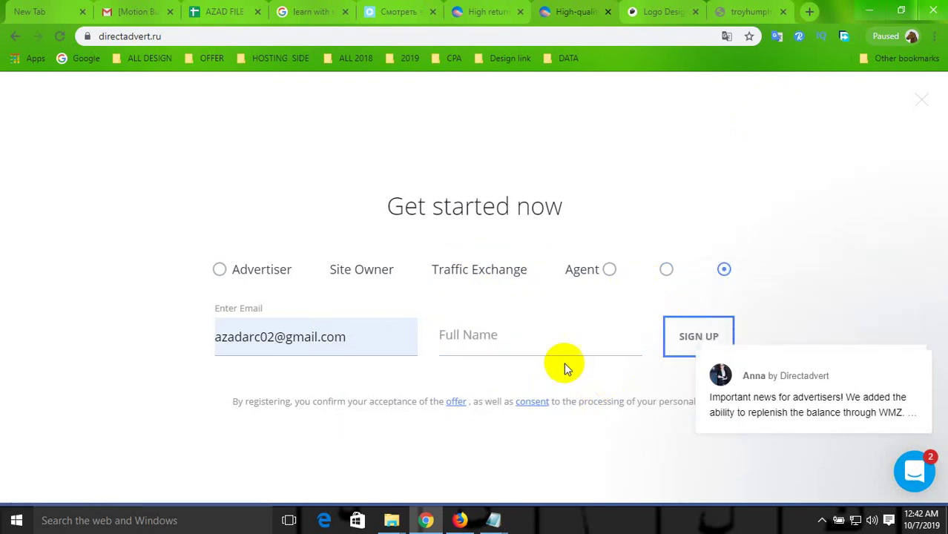
{"action": "left_click_drag", "start_coordinate": [233, 234], "coordinate": [749, 276]}
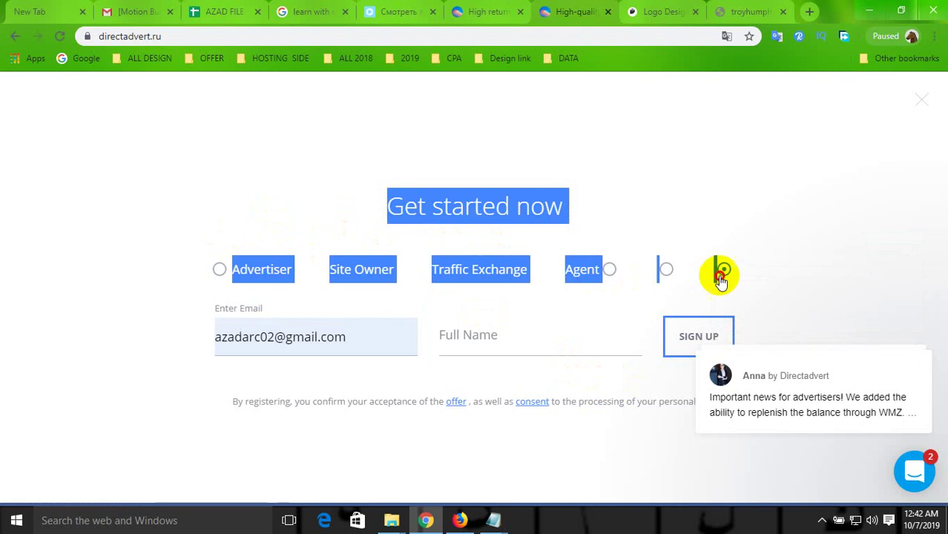
{"action": "left_click", "coordinate": [810, 11]}
Search google translate and paste 'Get started now Advertiser Site Owner Traffic Exchange Agent' for Bangla translation
{"action": "type", "text": "g"}
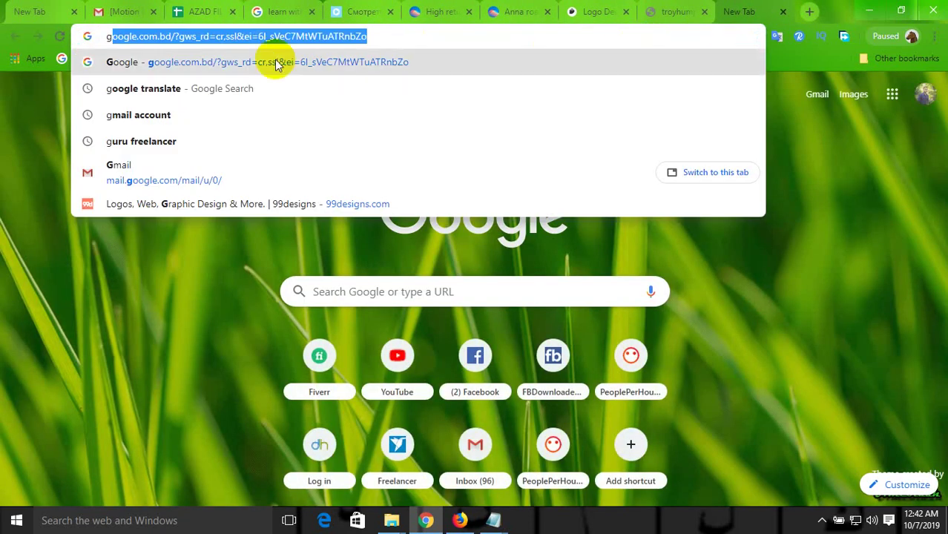
{"action": "key", "text": "Down"}
{"action": "left_click", "coordinate": [247, 91]}
{"action": "left_click", "coordinate": [214, 256]}
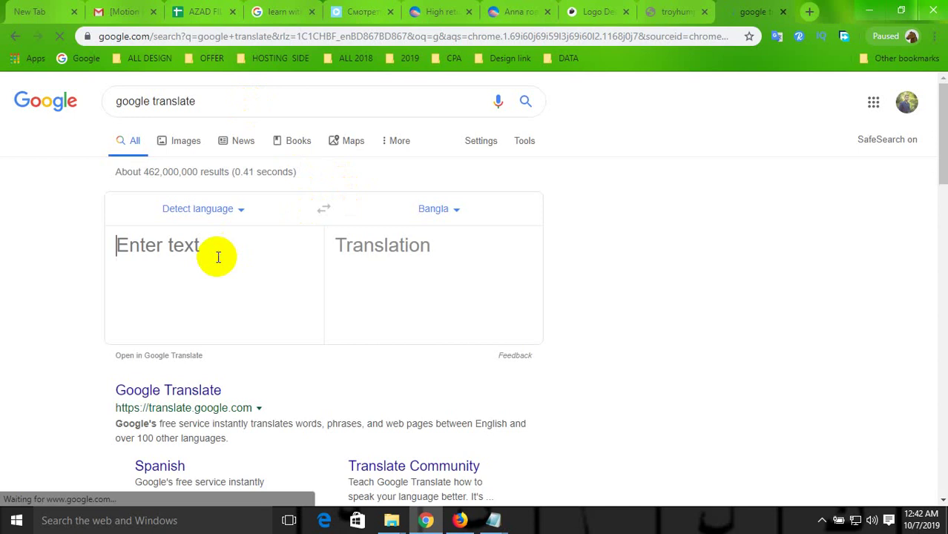
{"action": "type", "text": "Get started now Advertiser Site Owner Traffic Exchange Agent"}
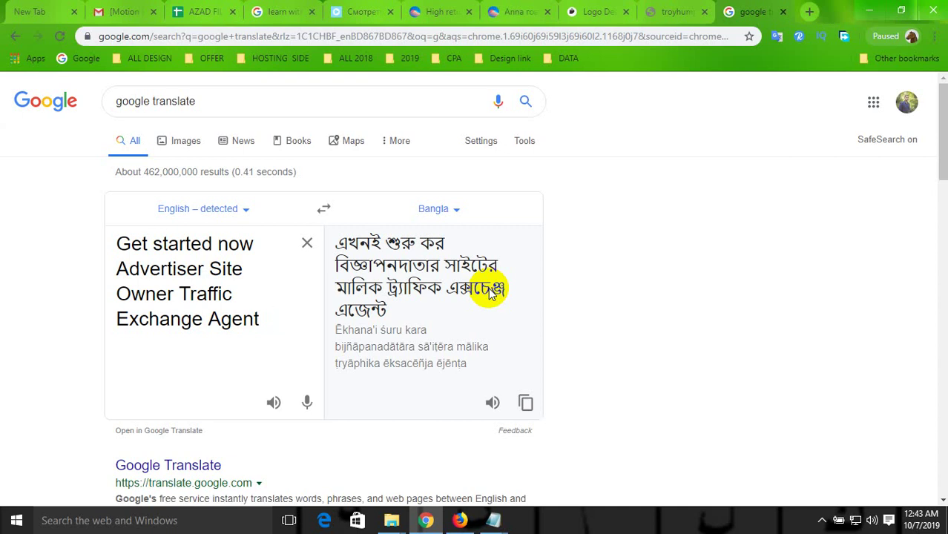
Autofill the saved full name and leave Advertiser selected as the account type
{"action": "left_click", "coordinate": [523, 11]}
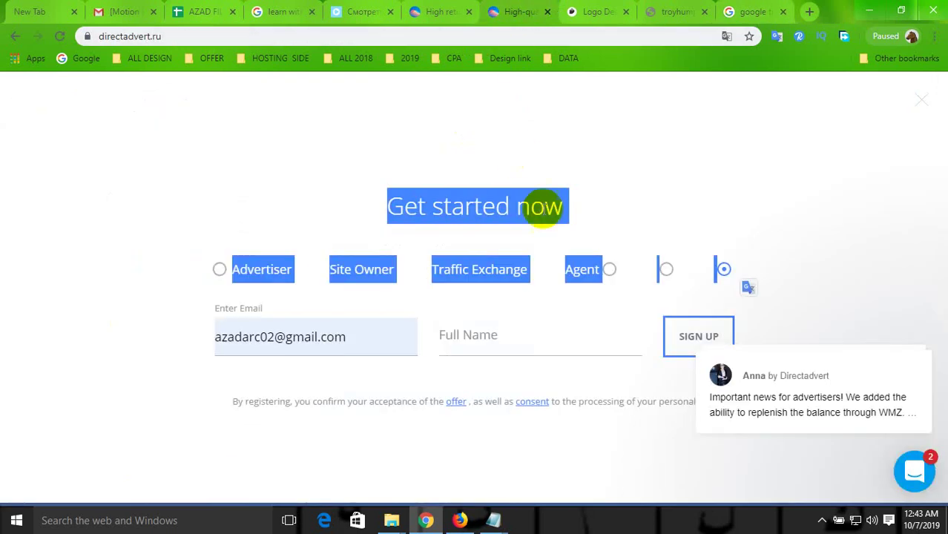
{"action": "left_click", "coordinate": [410, 410]}
{"action": "left_click", "coordinate": [483, 319]}
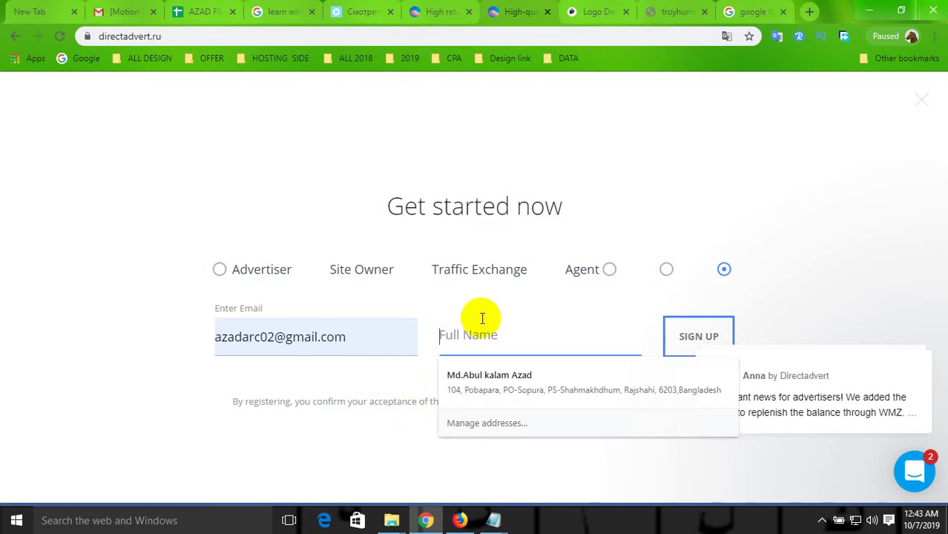
{"action": "left_click", "coordinate": [489, 378]}
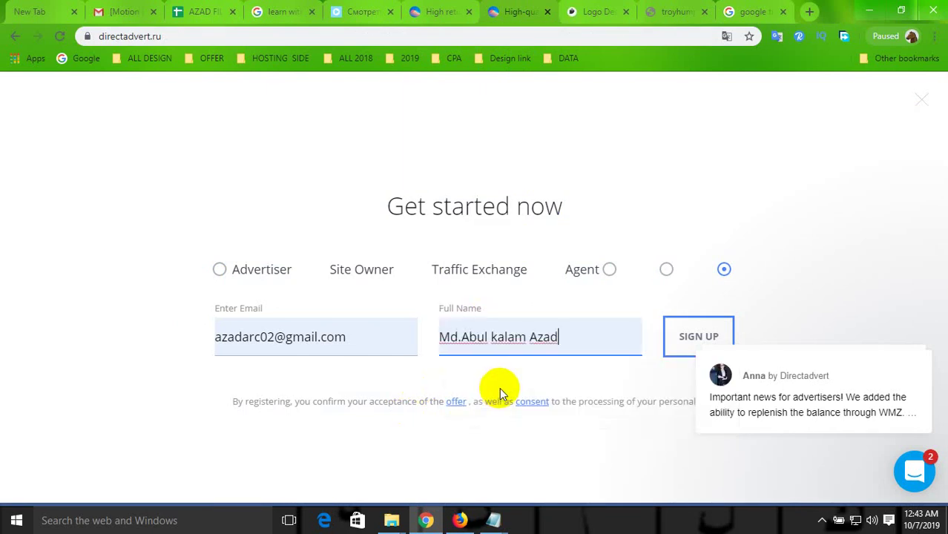
{"action": "left_click", "coordinate": [609, 270]}
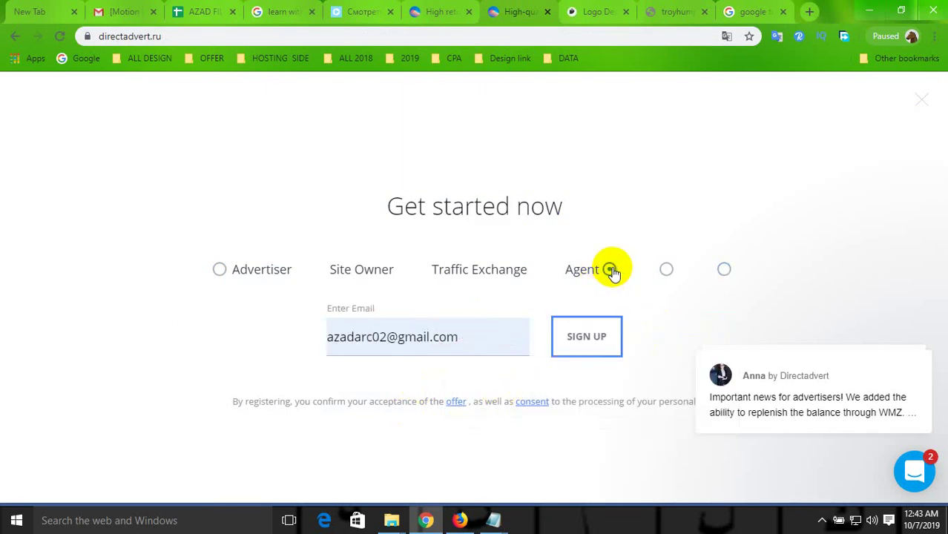
{"action": "left_click", "coordinate": [264, 276]}
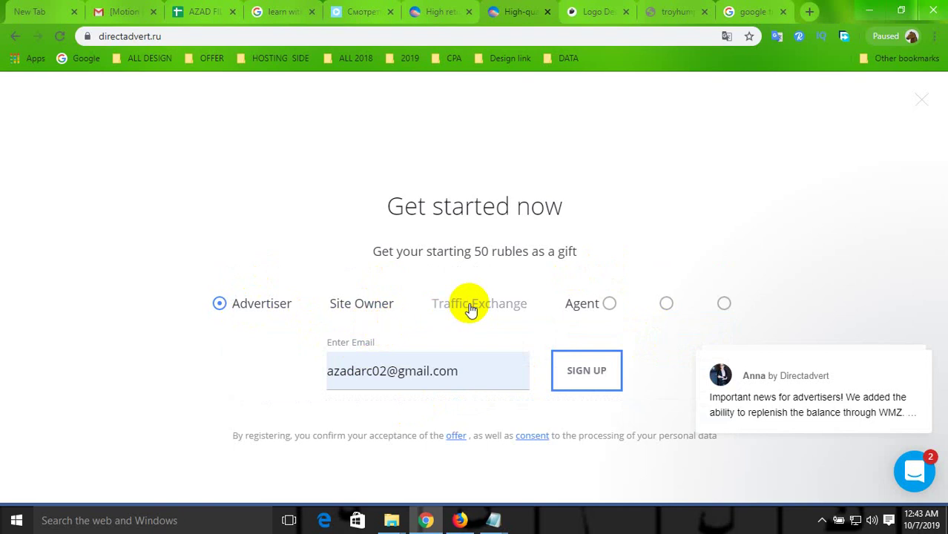
{"action": "left_click", "coordinate": [604, 306]}
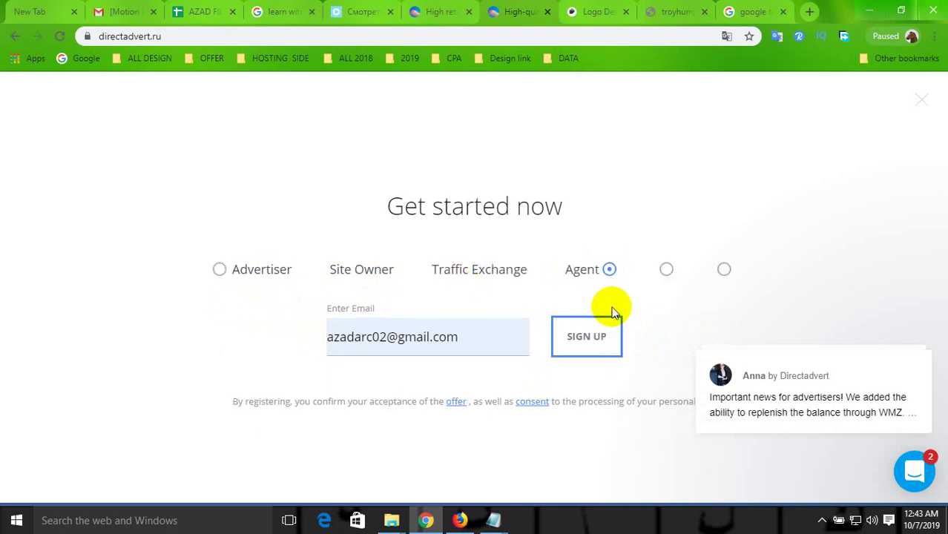
{"action": "left_click", "coordinate": [238, 275]}
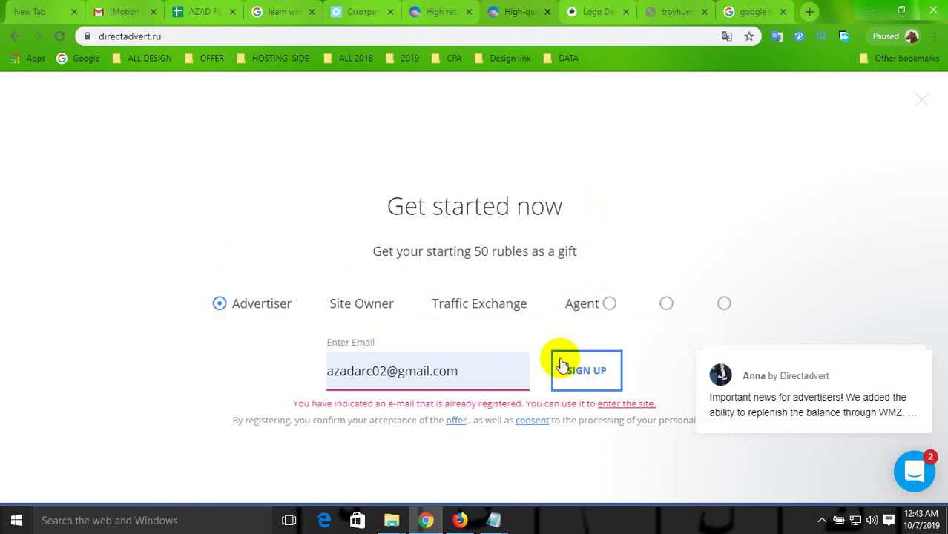
Switch to the Gmail tab and show the Primary inbox message list
{"action": "left_click", "coordinate": [446, 11]}
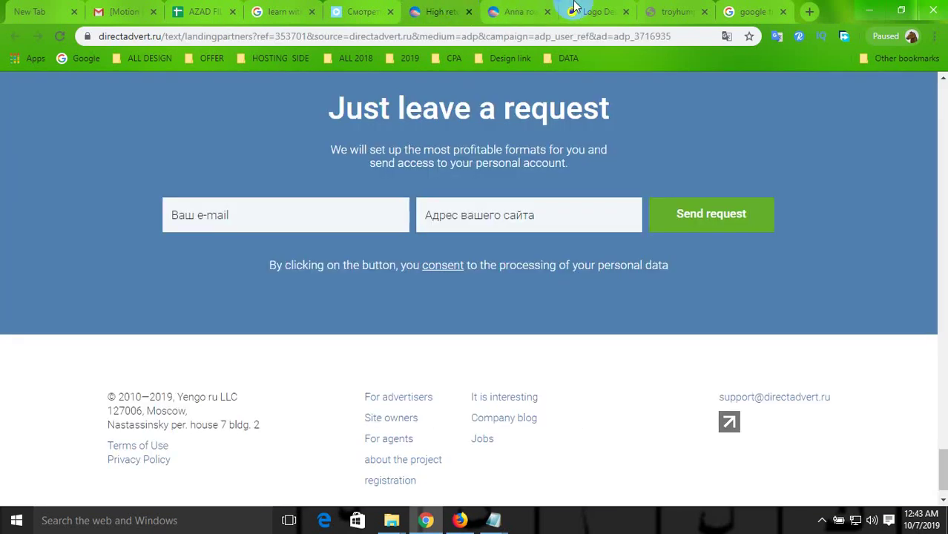
{"action": "left_click", "coordinate": [586, 11]}
{"action": "left_click", "coordinate": [511, 12]}
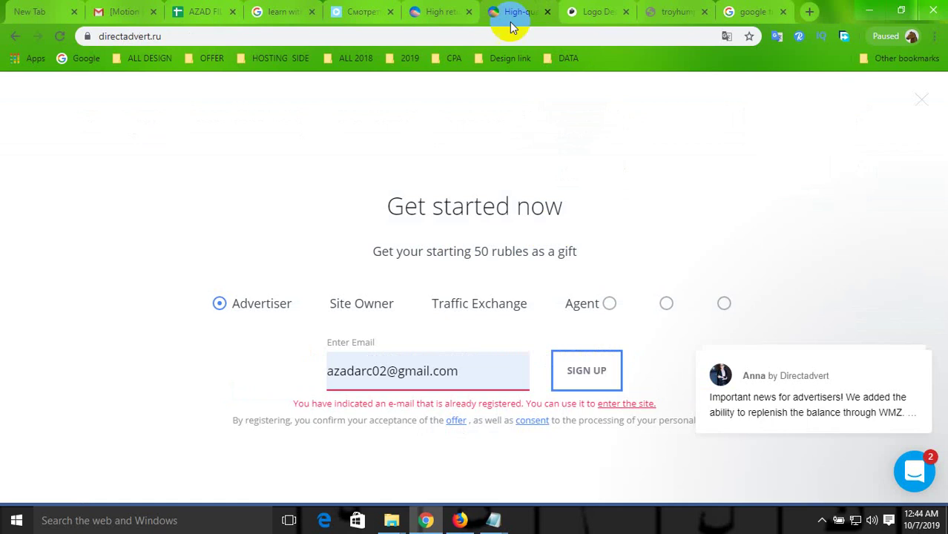
{"action": "left_click", "coordinate": [130, 11]}
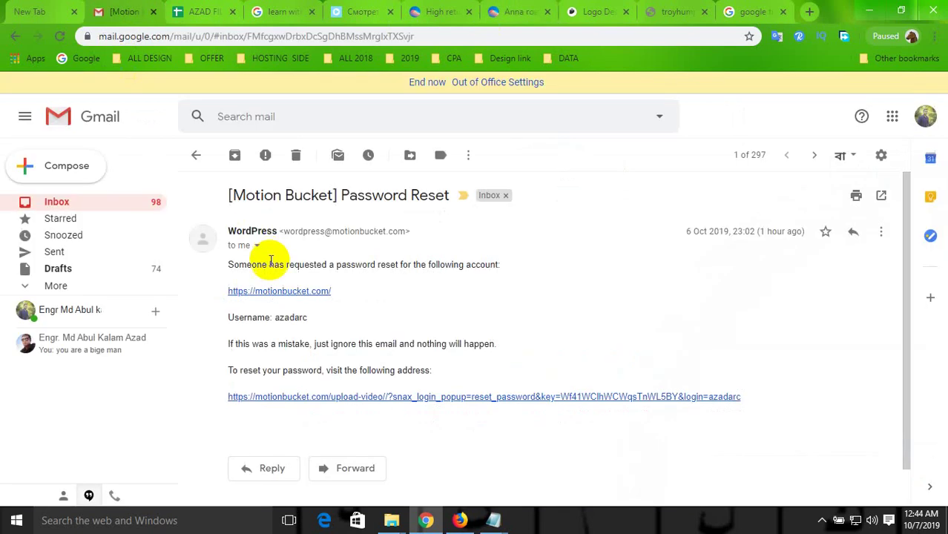
{"action": "left_click", "coordinate": [121, 203]}
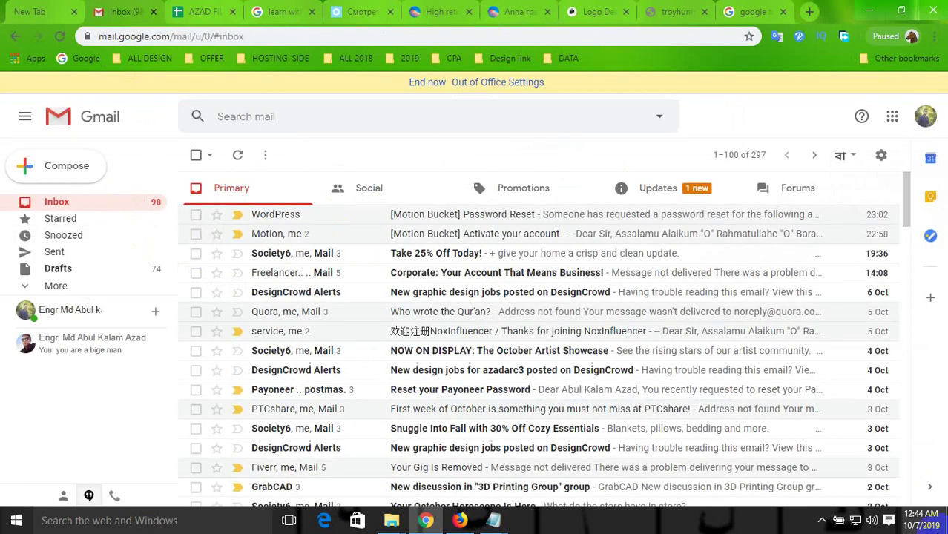